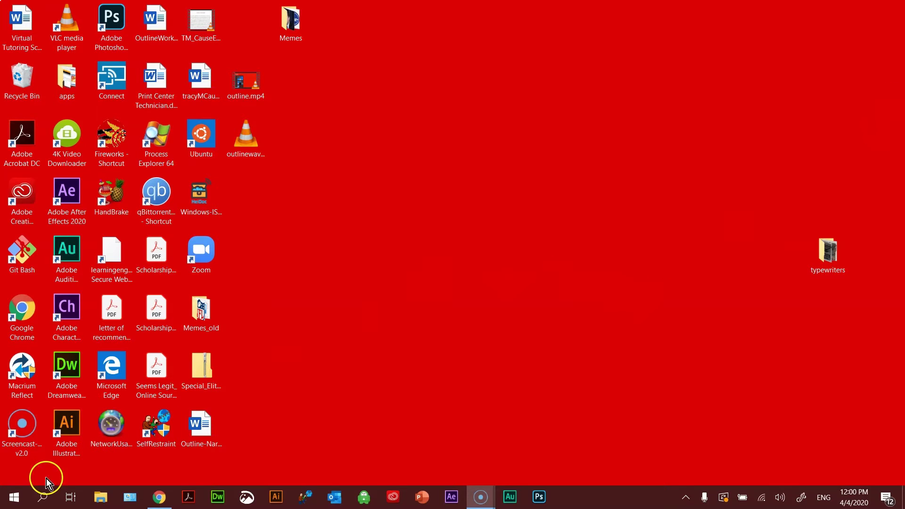
Pin Word to the taskbar from the Start menu's app list, then launch Word
{"action": "left_click", "coordinate": [7, 503]}
{"action": "scroll", "coordinate": [94, 259], "scroll_direction": "down", "scroll_amount": 5}
{"action": "scroll", "coordinate": [99, 250], "scroll_direction": "down", "scroll_amount": 20}
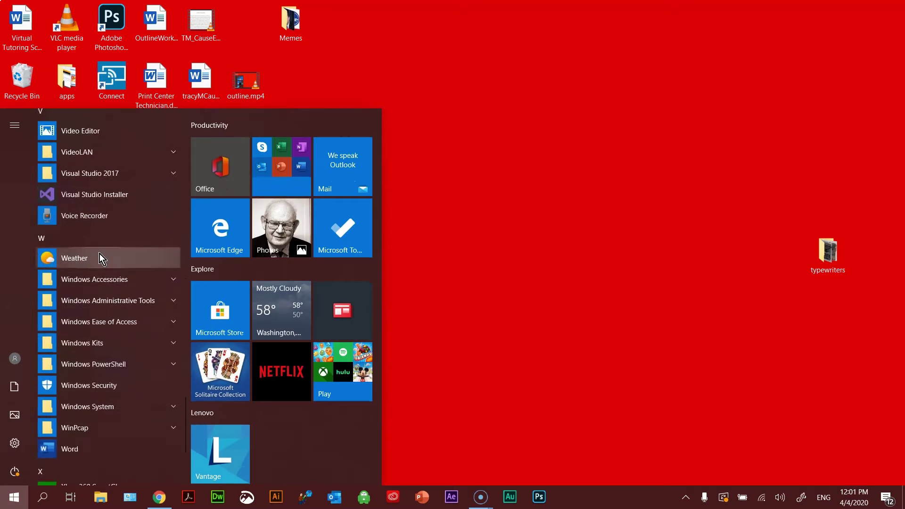
{"action": "scroll", "coordinate": [100, 254], "scroll_direction": "down", "scroll_amount": 3}
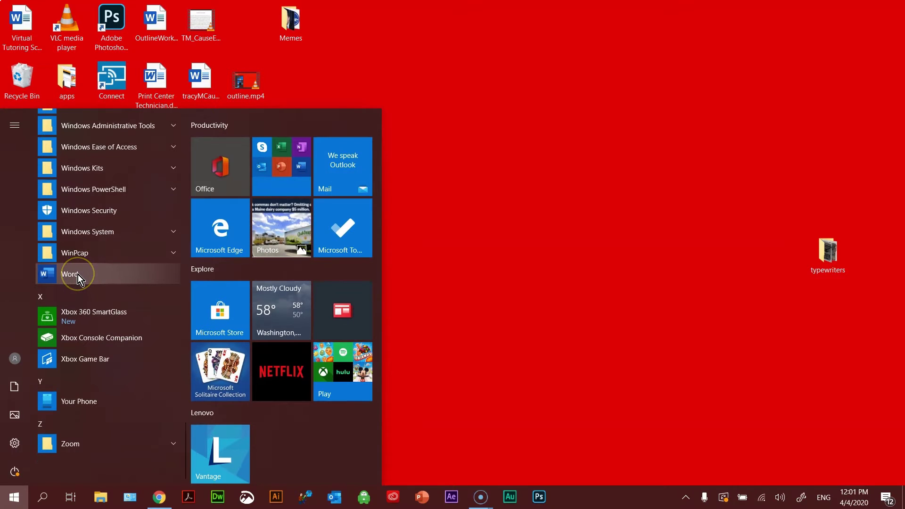
{"action": "key", "text": "shift+F10"}
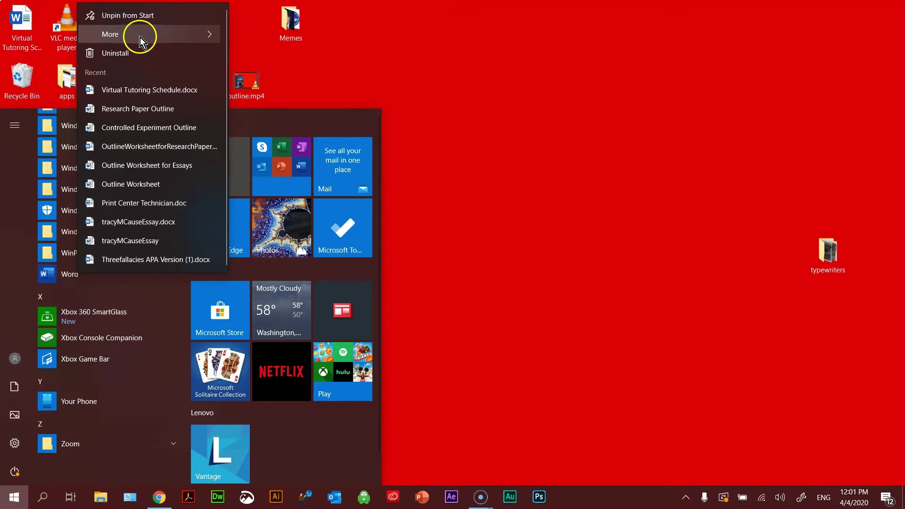
{"action": "mouse_move", "coordinate": [143, 37]}
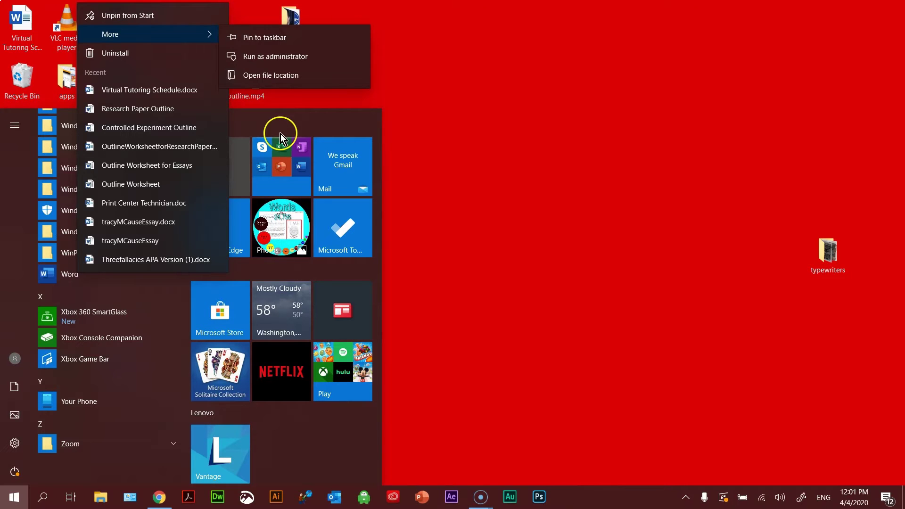
{"action": "left_click", "coordinate": [265, 38]}
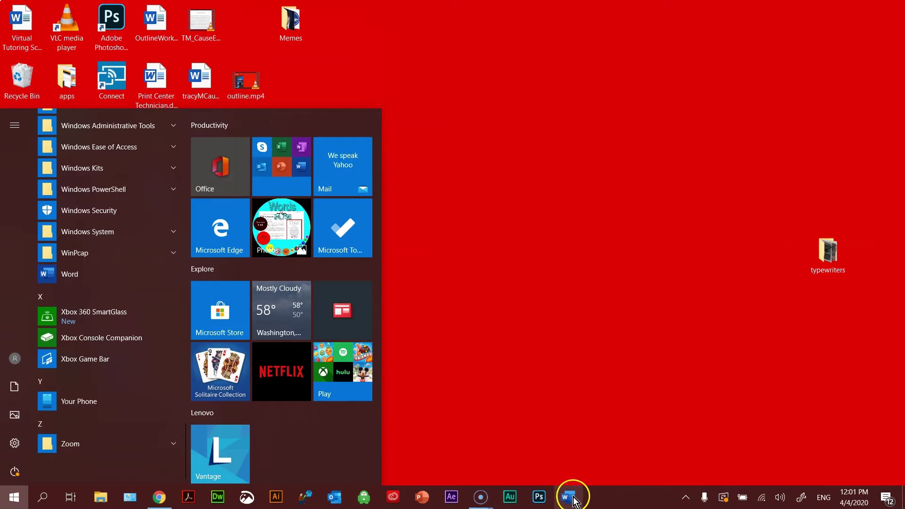
{"action": "left_click", "coordinate": [61, 273]}
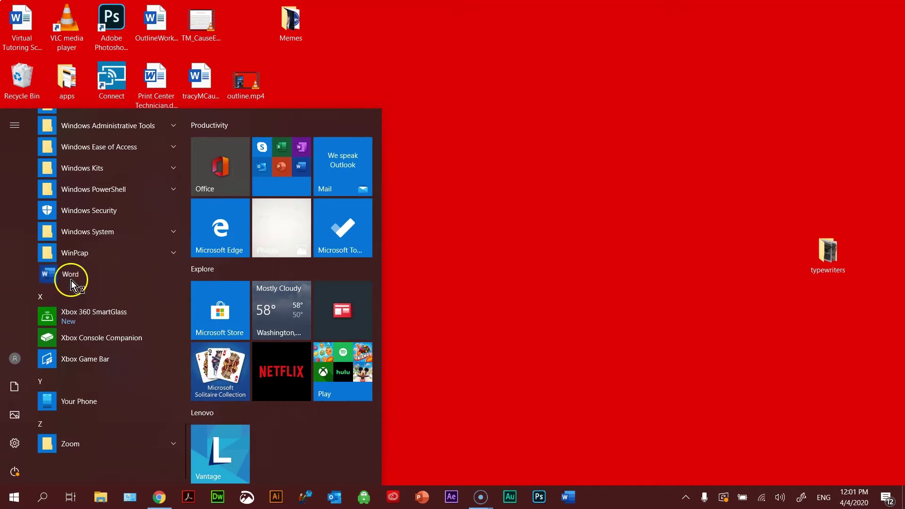
Start a blank document and begin a list at 'I.', keeping the I., II., III. numbering style
{"action": "left_click", "coordinate": [149, 120]}
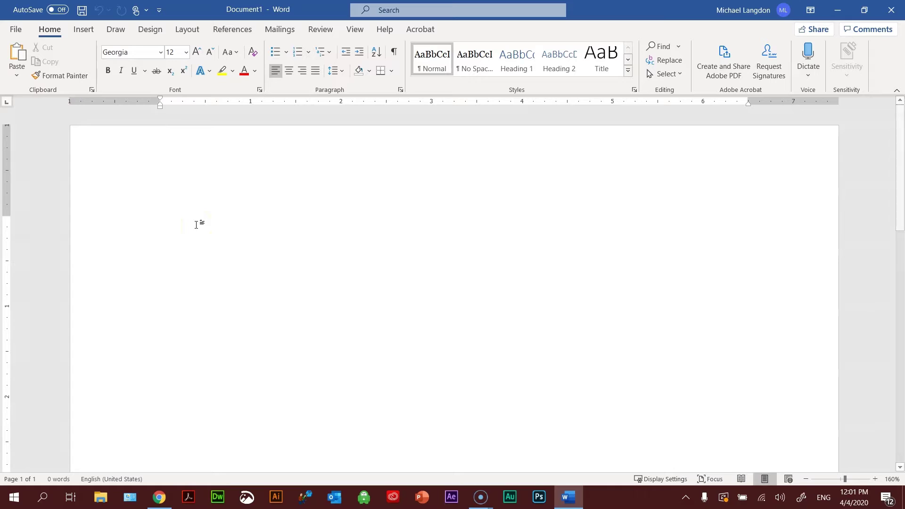
{"action": "type", "text": "I."}
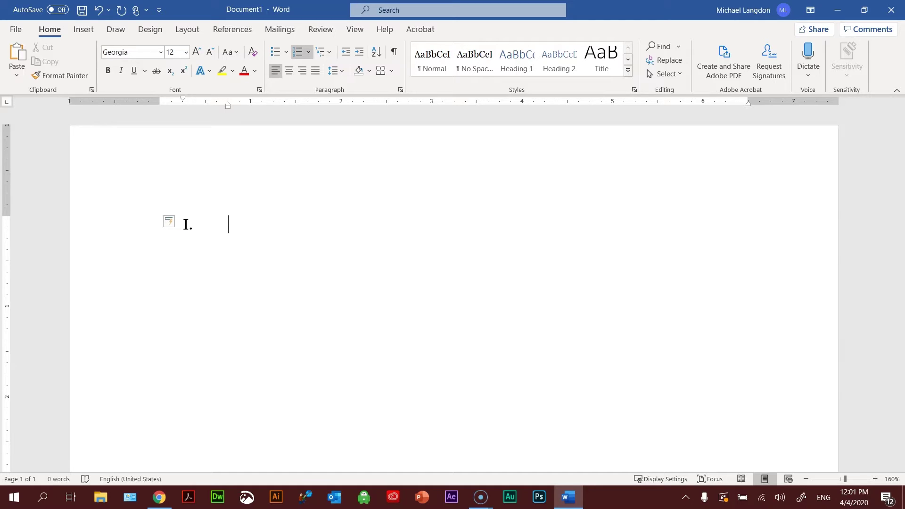
{"action": "left_click", "coordinate": [106, 144]}
{"action": "left_click", "coordinate": [308, 53]}
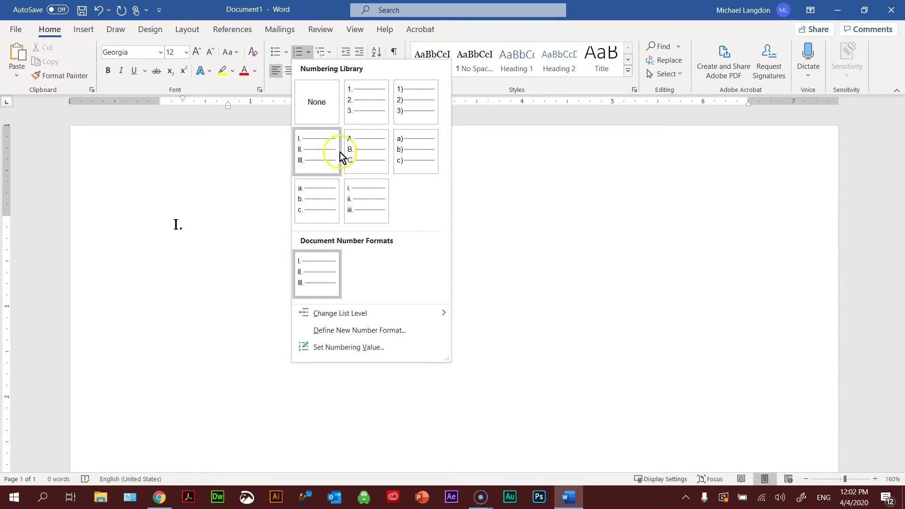
{"action": "left_click", "coordinate": [316, 274]}
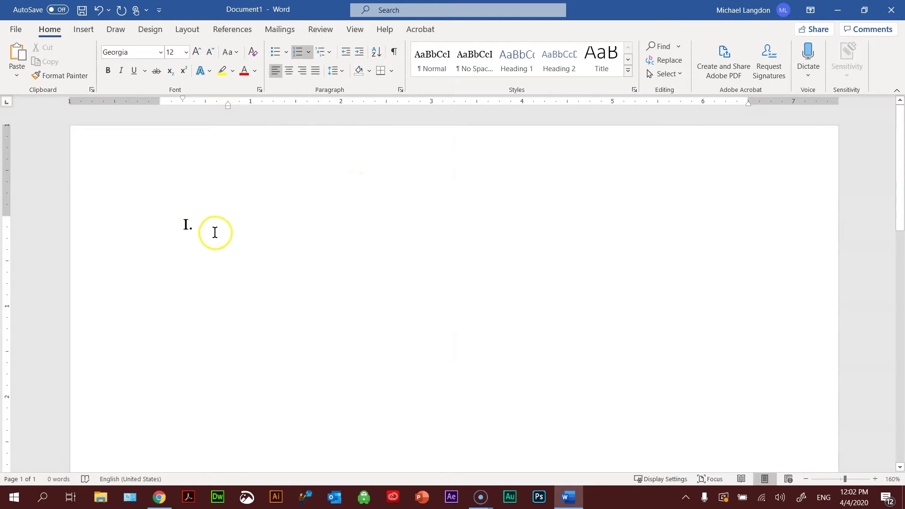
{"action": "left_click", "coordinate": [224, 226]}
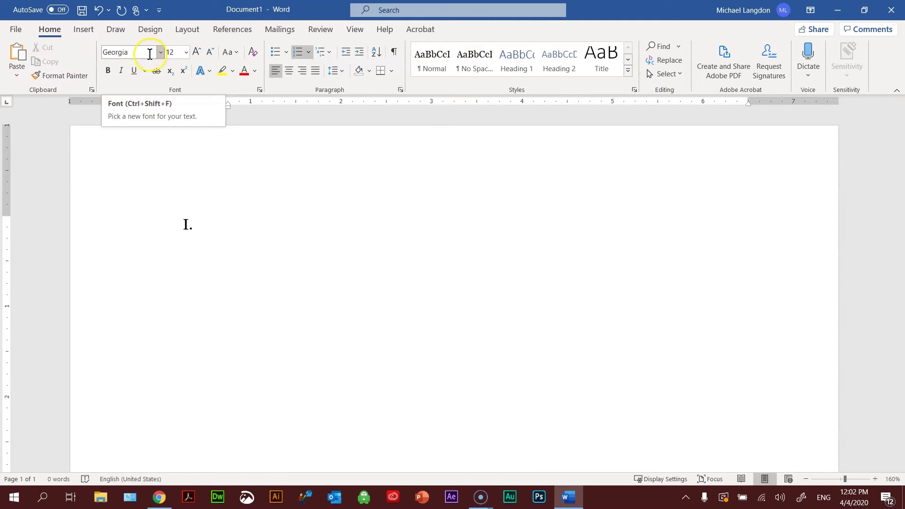
Make Georgia Regular 12 pt the default font for all documents based on Normal.dotm
{"action": "left_click", "coordinate": [259, 89]}
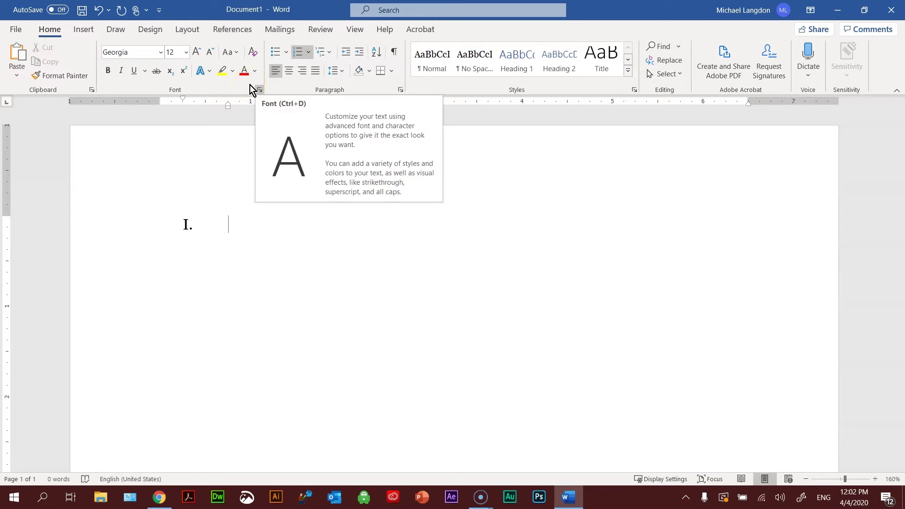
{"action": "left_click", "coordinate": [268, 89]}
{"action": "left_click", "coordinate": [260, 90]}
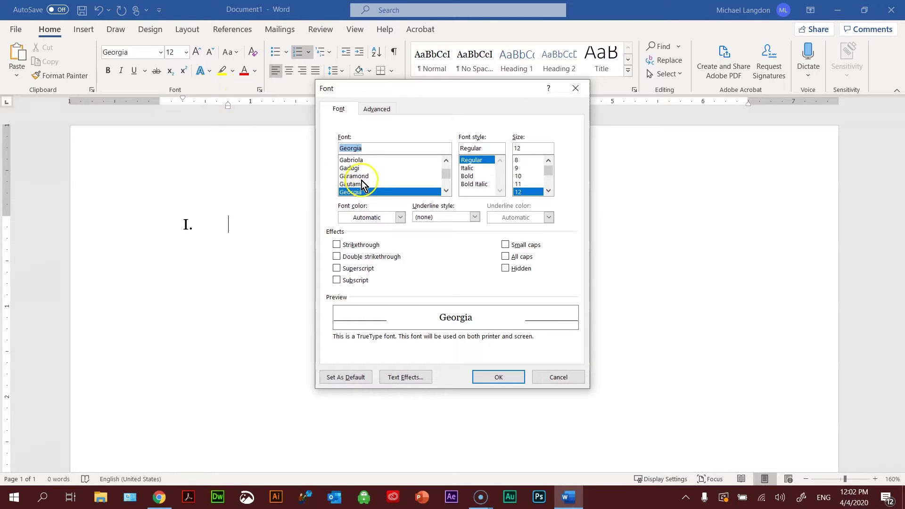
{"action": "left_click", "coordinate": [486, 159]}
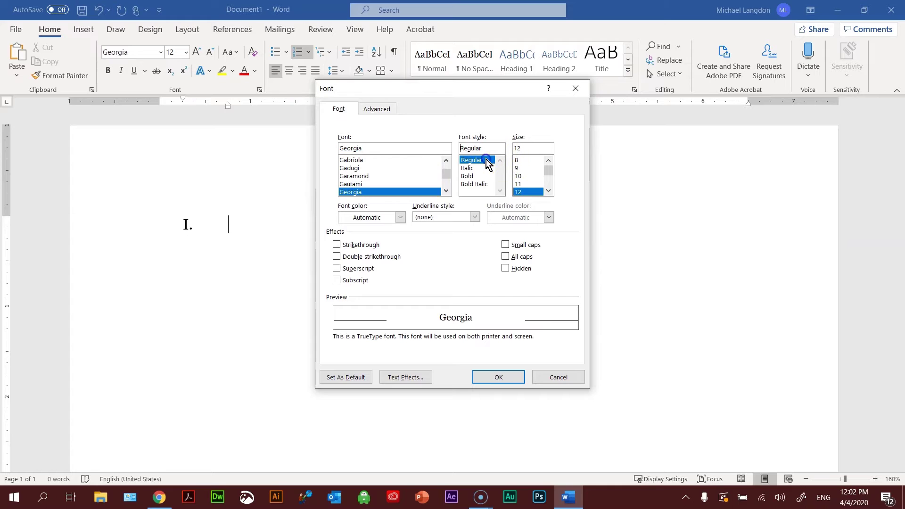
{"action": "left_click", "coordinate": [528, 193]}
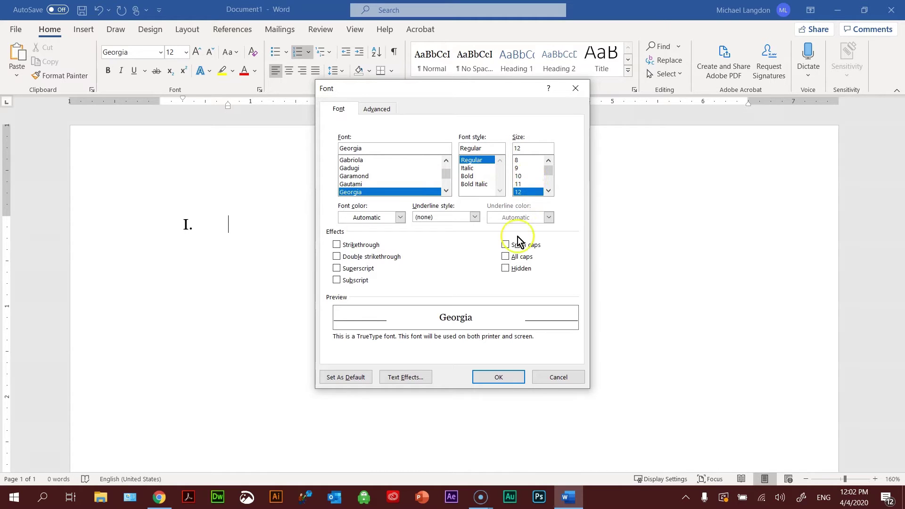
{"action": "left_click", "coordinate": [353, 378]}
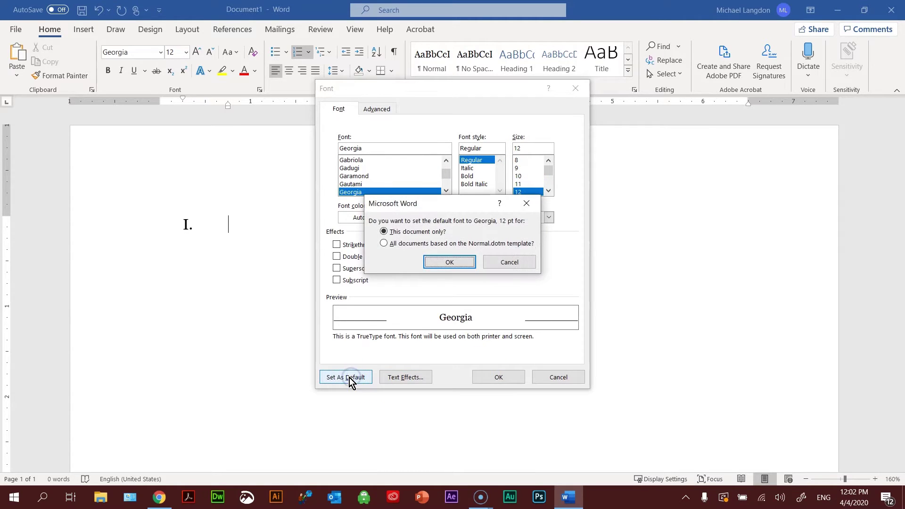
{"action": "left_click", "coordinate": [384, 243]}
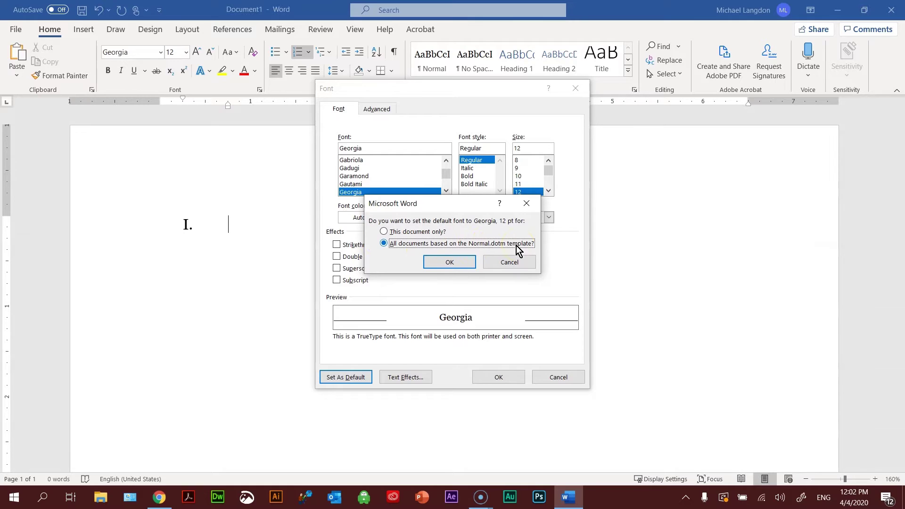
{"action": "left_click", "coordinate": [452, 262]}
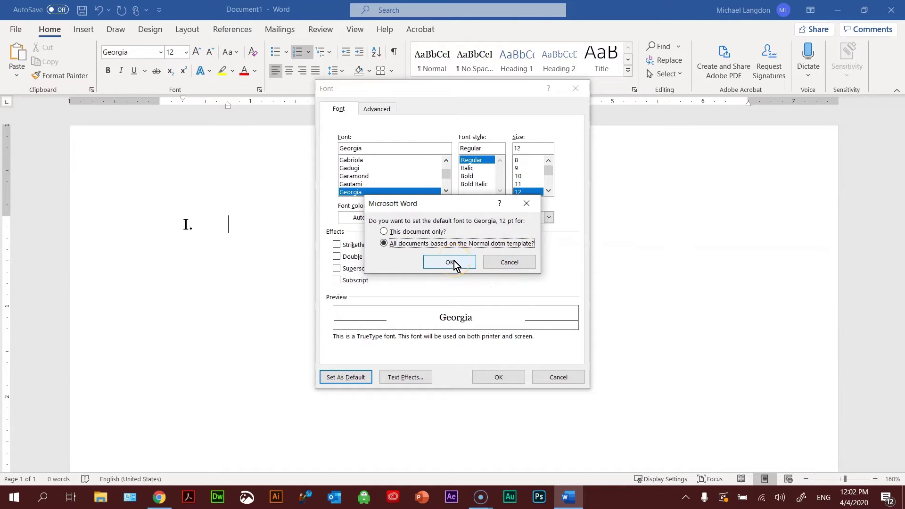
{"action": "left_click", "coordinate": [456, 265]}
{"action": "left_click", "coordinate": [174, 216]}
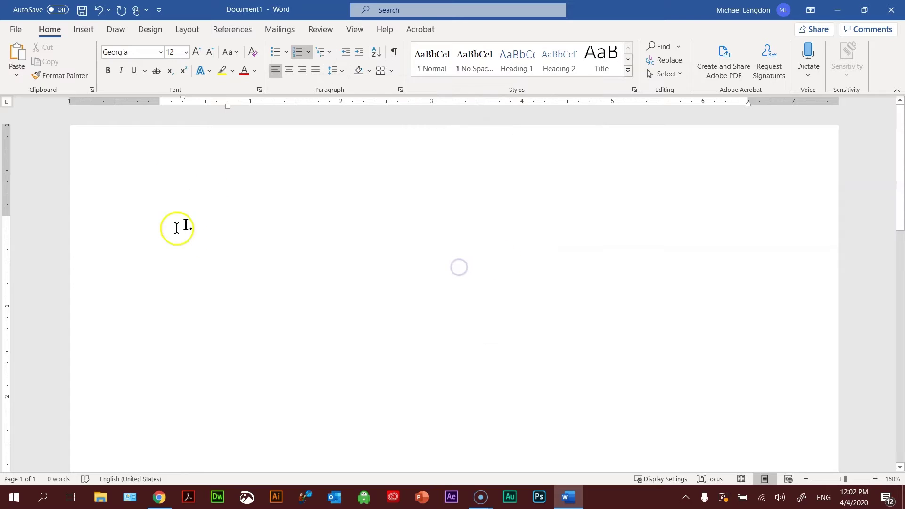
Type 'Introduction' as outline item I. and clear the stray empty line below it
{"action": "left_click", "coordinate": [99, 65]}
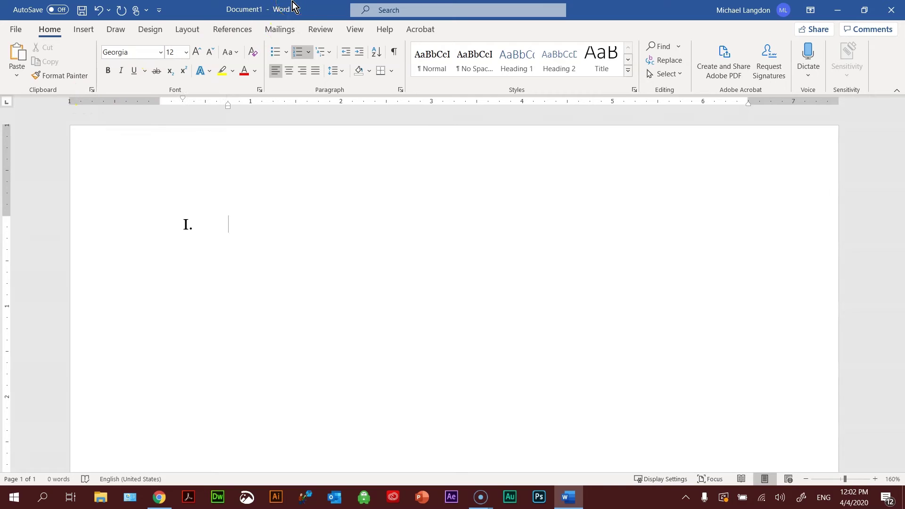
{"action": "type", "text": "Introduction"}
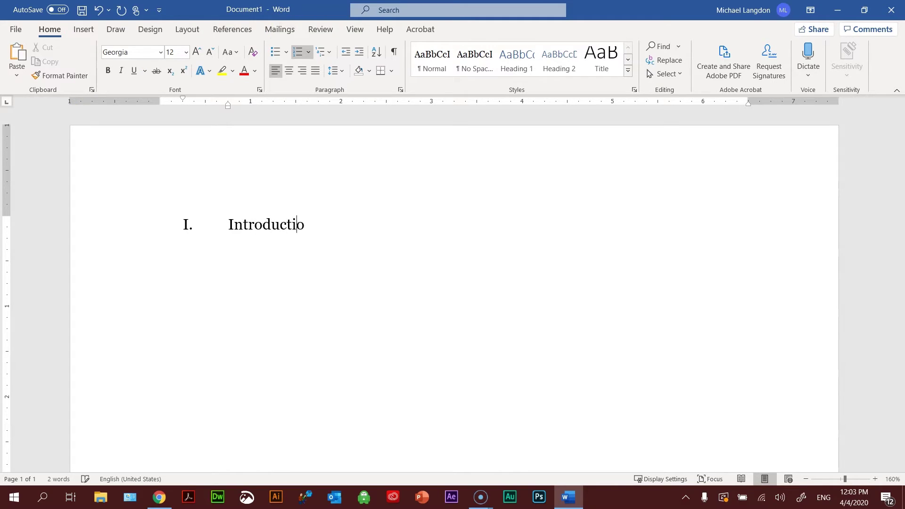
{"action": "key", "text": "Return"}
{"action": "key", "text": "Tab"}
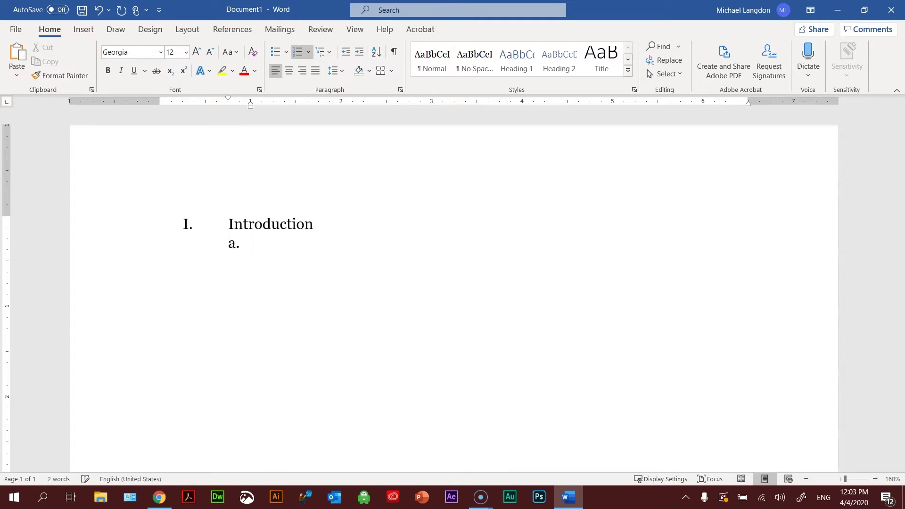
{"action": "key", "text": "shift+Tab"}
{"action": "key", "text": "BackSpace"}
{"action": "key", "text": "BackSpace"}
{"action": "key", "text": "BackSpace"}
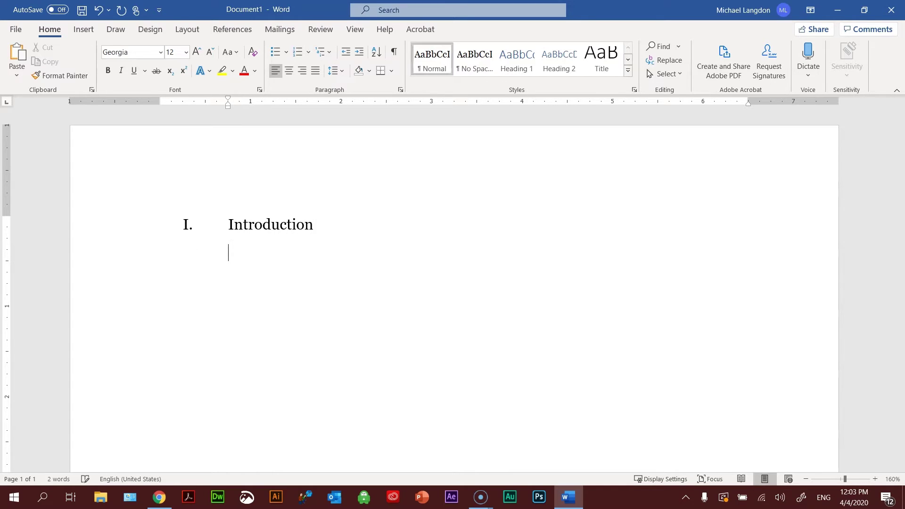
{"action": "key", "text": "BackSpace"}
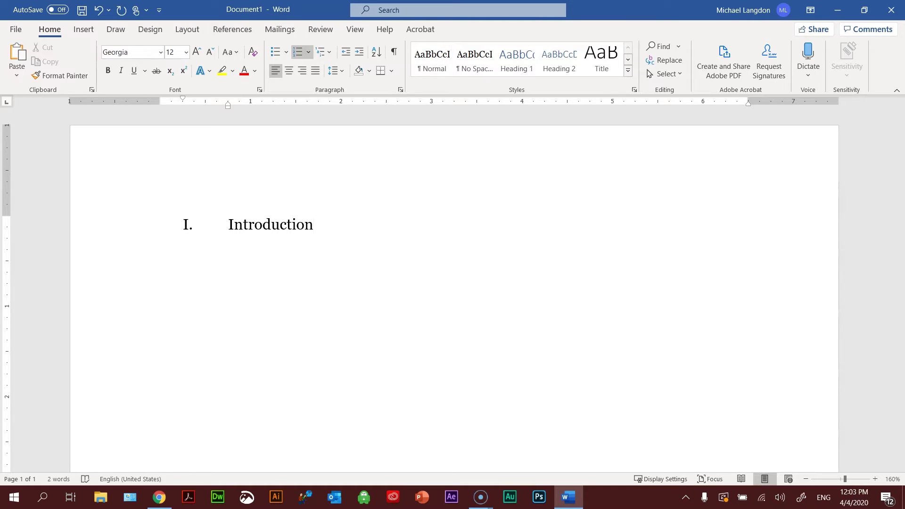
Add a new line under Introduction and indent it as sub-item a
{"action": "key", "text": "Return"}
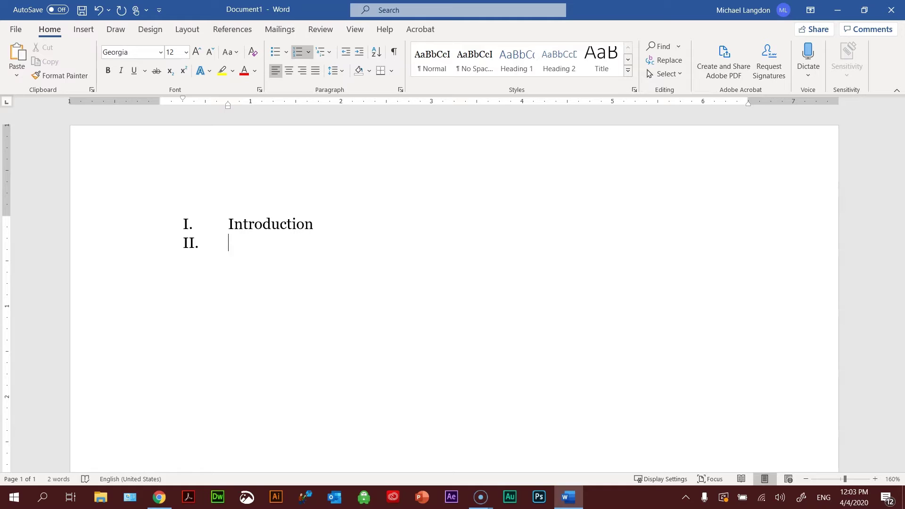
{"action": "key", "text": "Tab"}
{"action": "key", "text": "shift+Tab"}
{"action": "key", "text": "Tab"}
{"action": "key", "text": "shift+Tab"}
{"action": "key", "text": "Tab"}
{"action": "key", "text": "shift+Tab"}
{"action": "key", "text": "Tab"}
Add sub-item 'Sources of information' with sub-point 'Primary and Secondary Sources of information'
{"action": "type", "text": "Source"}
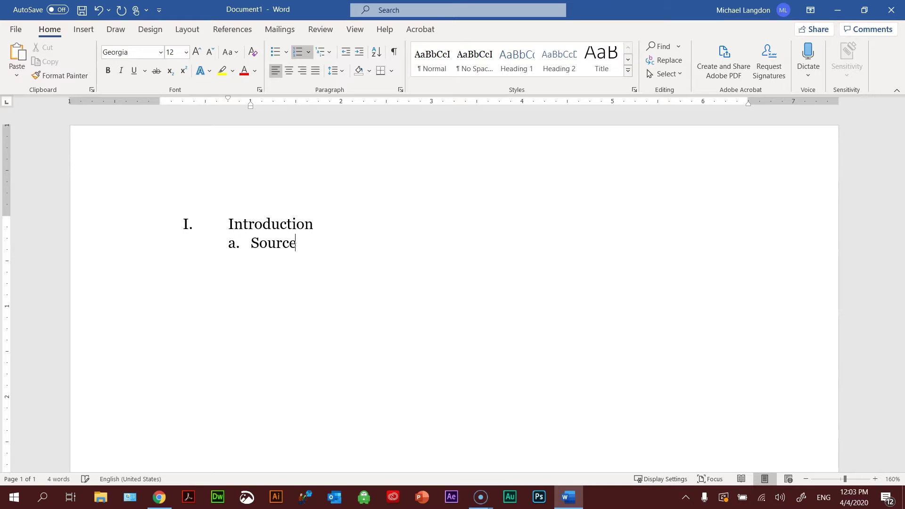
{"action": "type", "text": "s of inform"}
{"action": "type", "text": "ation"}
{"action": "key", "text": "Return"}
{"action": "key", "text": "Tab"}
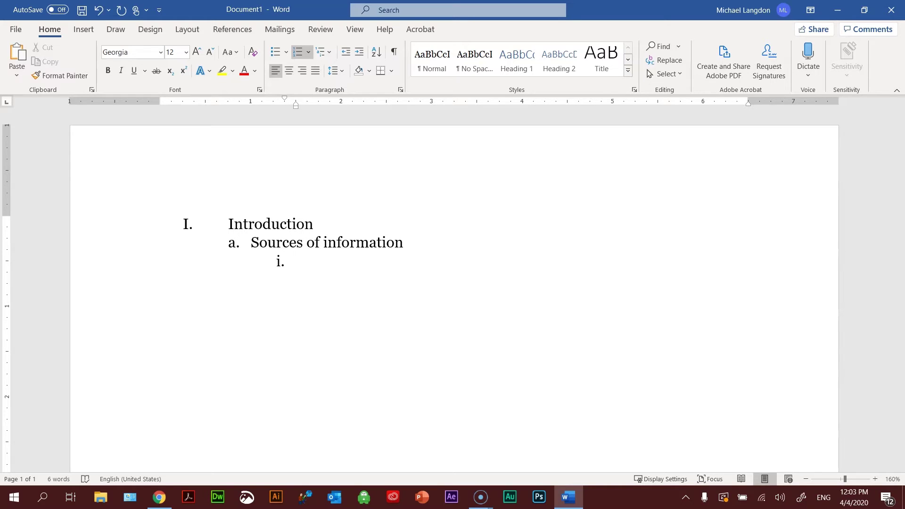
{"action": "type", "text": "Primary and Se"}
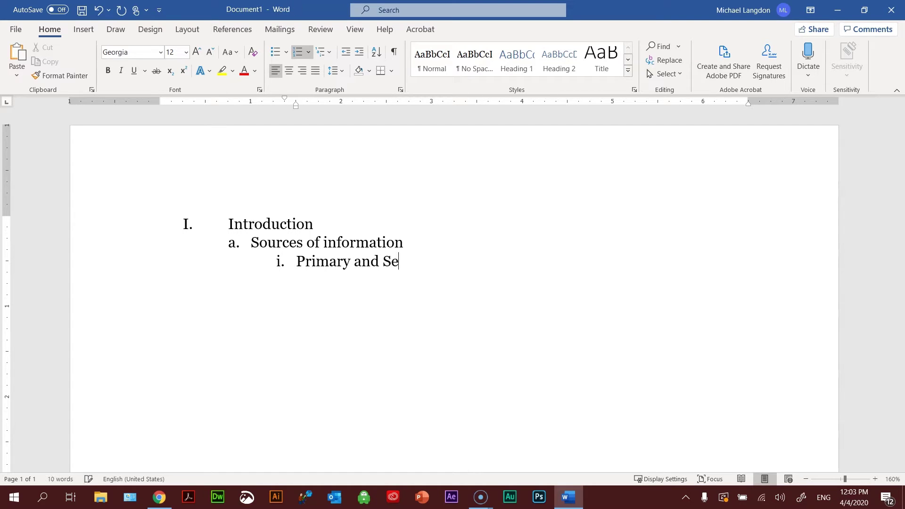
{"action": "type", "text": "condary Sourc"}
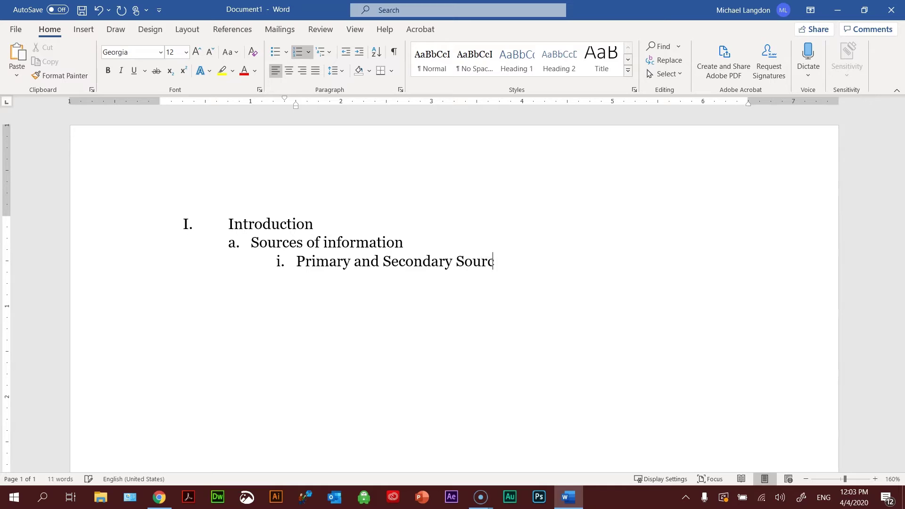
{"action": "type", "text": "es of information"}
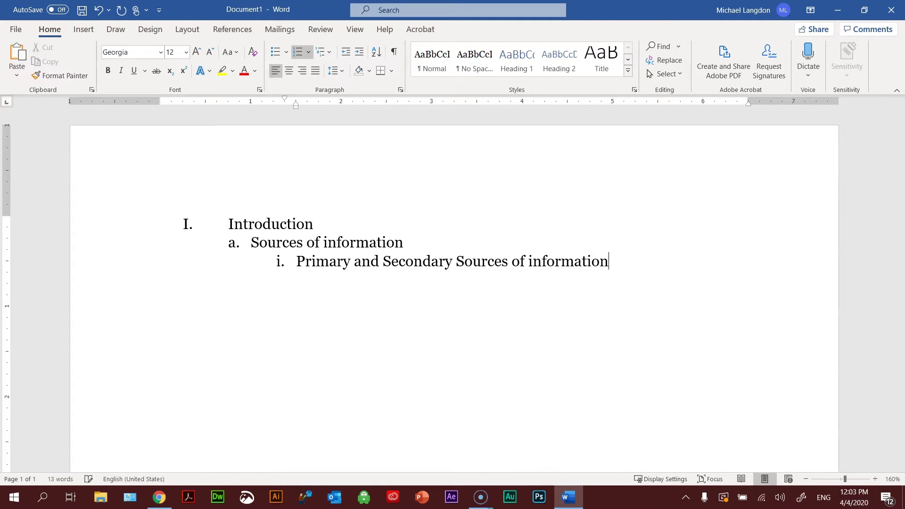
Add item b. 'Thesis statement: Primary sources are more reliable and credible than secondary.', then start item II
{"action": "key", "text": "Return"}
{"action": "key", "text": "shift+Tab"}
{"action": "type", "text": "Thessis statemen"}
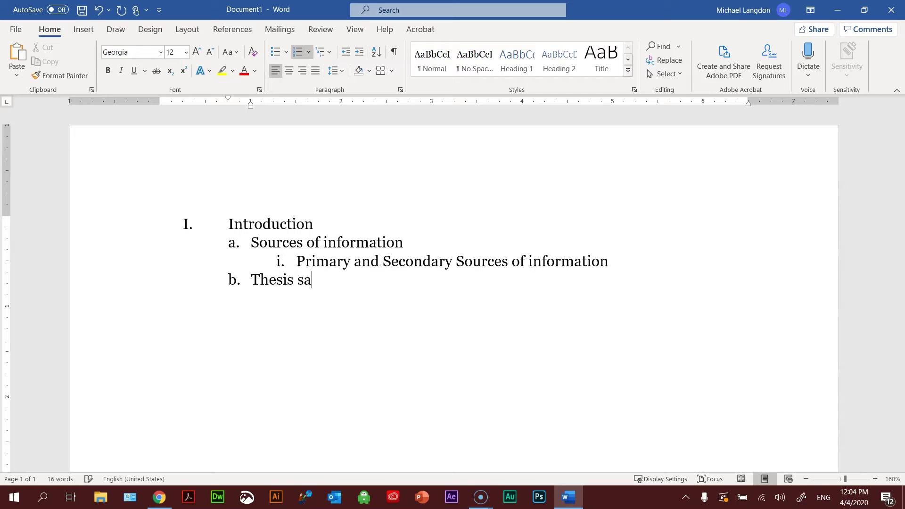
{"action": "type", "text": "t"}
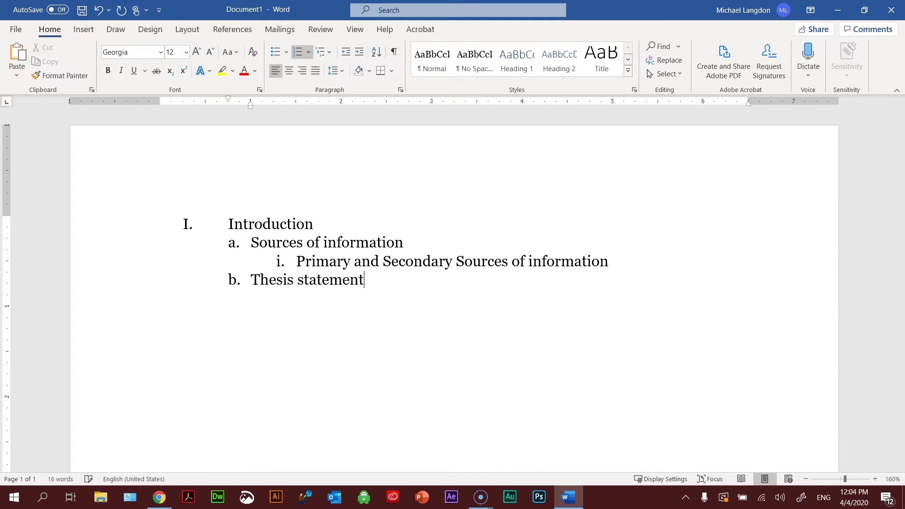
{"action": "type", "text": ": Primary sourc"}
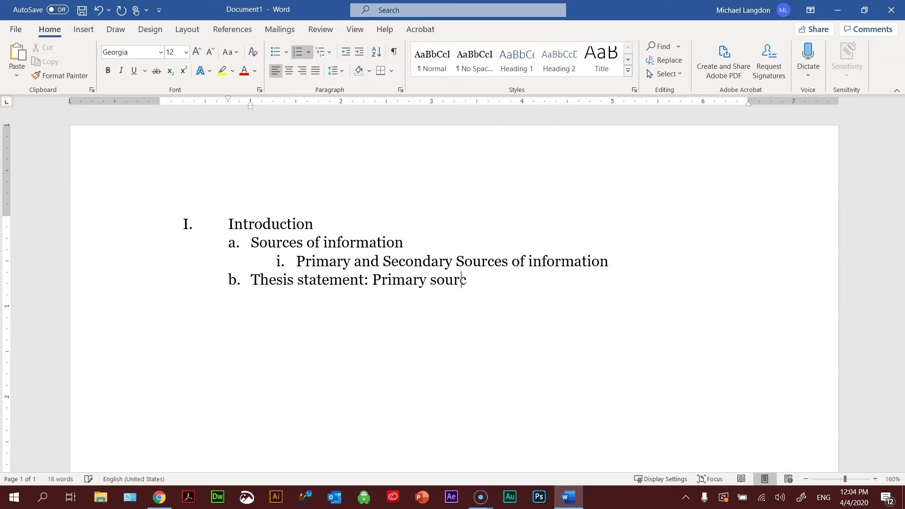
{"action": "type", "text": "es are more reliable and credible than secondary."}
{"action": "key", "text": "Return"}
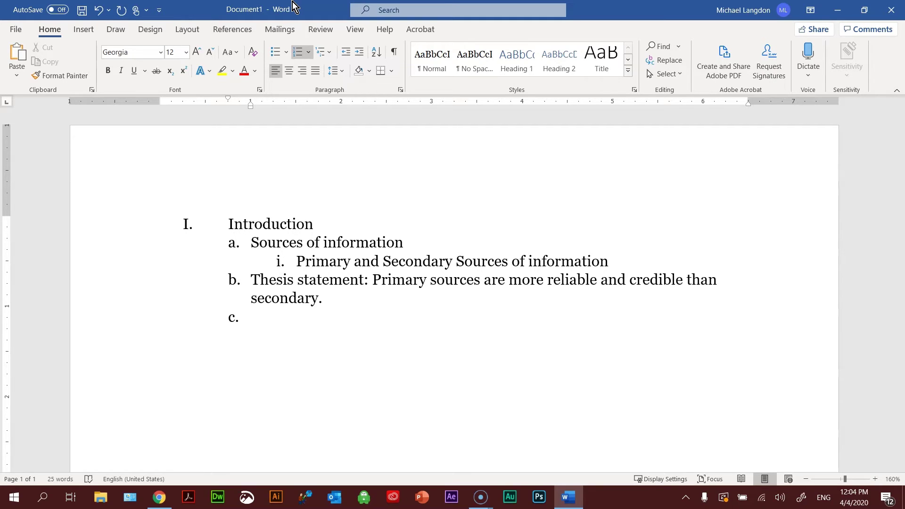
{"action": "key", "text": "shift+Tab"}
Title section II 'Primary sources' with sub-item 'Definition: Text book definition'
{"action": "type", "text": "Primary sources"}
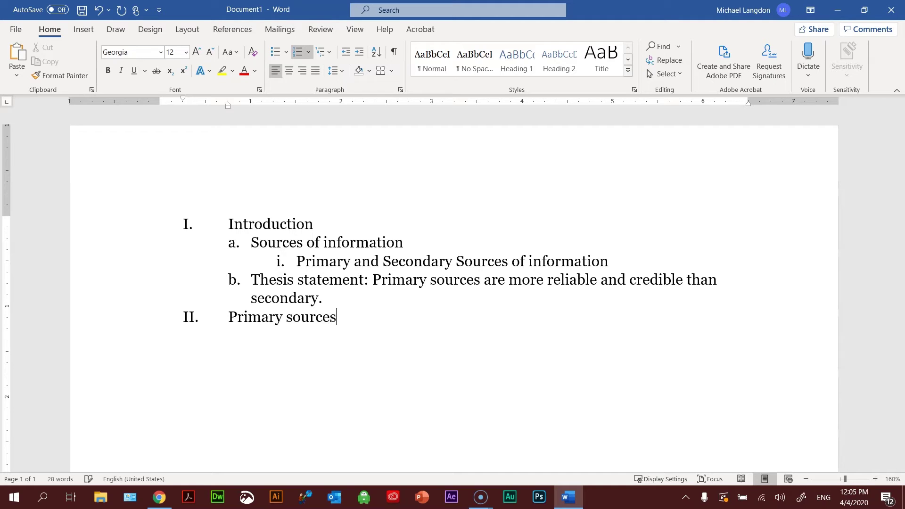
{"action": "key", "text": "Return"}
{"action": "key", "text": "Tab"}
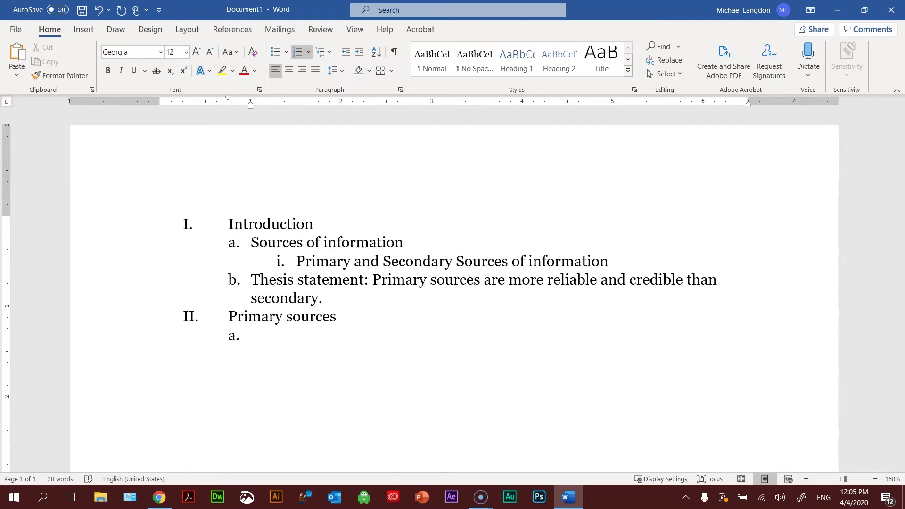
{"action": "type", "text": "Definition: Tex"}
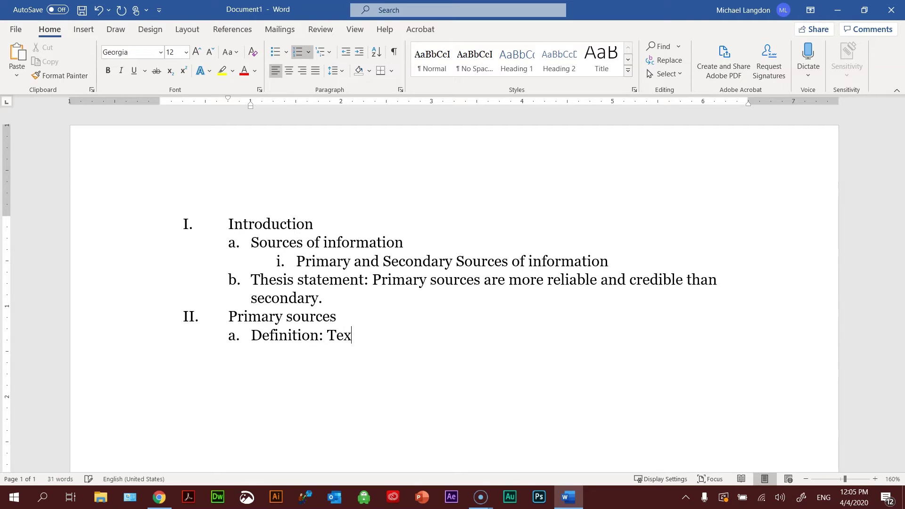
{"action": "type", "text": "t book definition"}
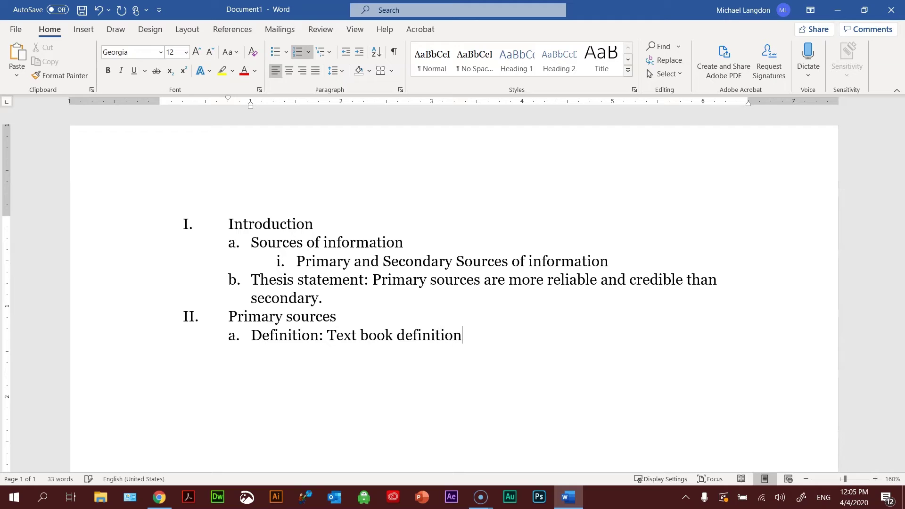
Add item 'Examples.' with first sub-example 'Diary of Anne Franke'
{"action": "key", "text": "Return"}
{"action": "type", "text": "Examples."}
{"action": "key", "text": "Return"}
{"action": "key", "text": "Tab"}
{"action": "type", "text": "Diary of Anne Franke"}
Add the example 'Of the Old Breed Eugen Sledge'
{"action": "key", "text": "Return"}
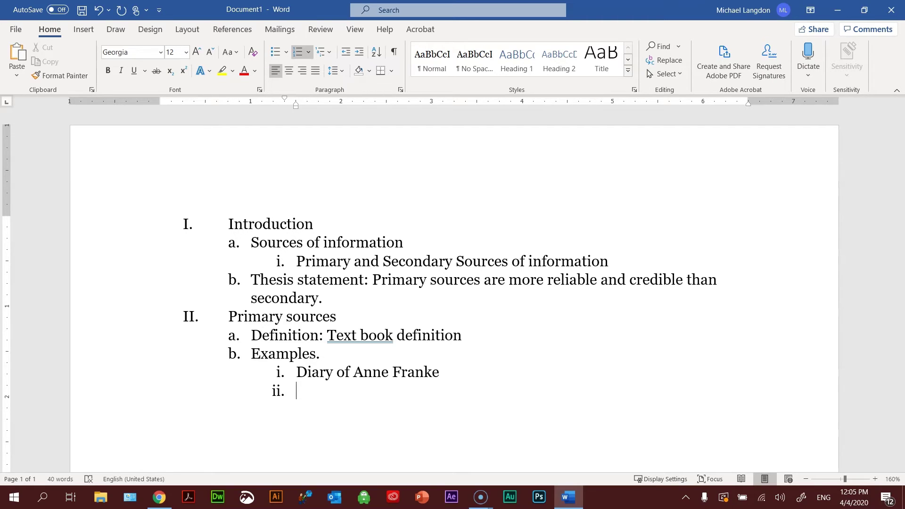
{"action": "type", "text": "Lee"}
{"action": "key", "text": "BackSpace"}
{"action": "key", "text": "BackSpace"}
{"action": "key", "text": "BackSpace"}
{"action": "type", "text": "Of the Old"}
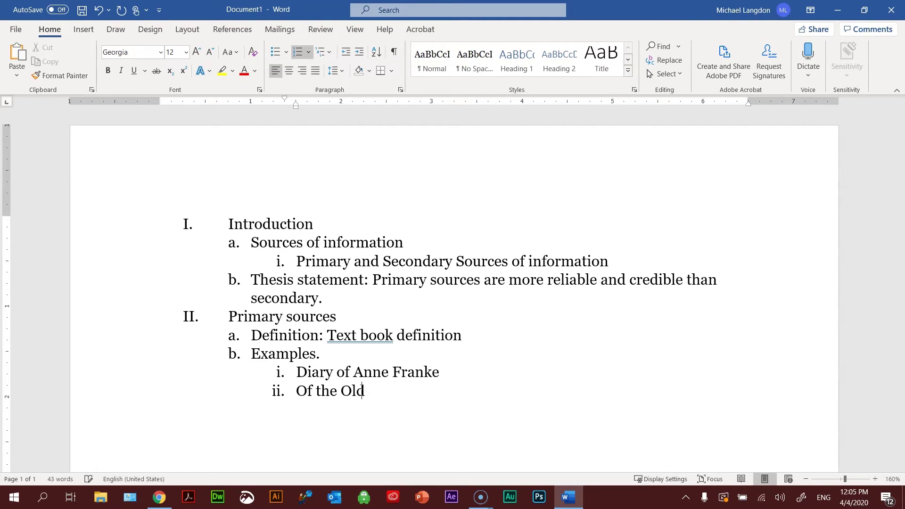
{"action": "type", "text": " Breed Eugen Sl"}
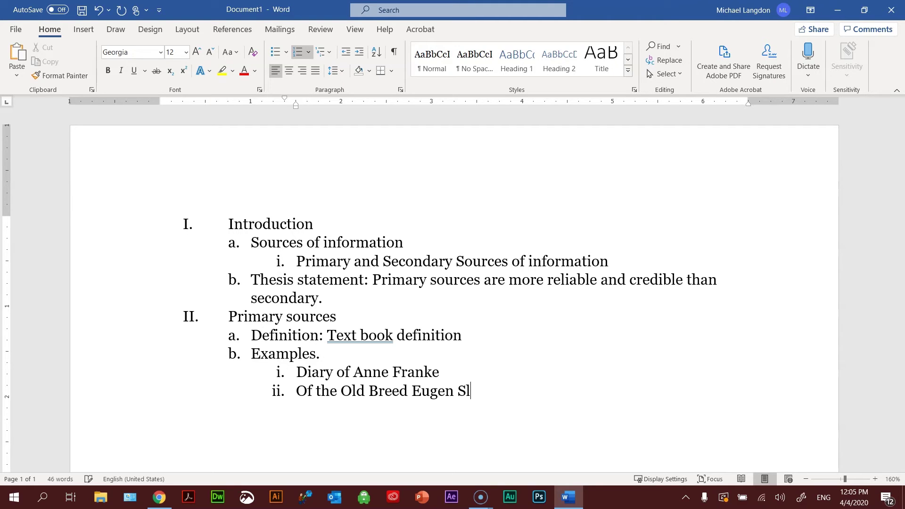
{"action": "type", "text": "edge"}
Add examples 'Civil War Letters' and 'New Articles from the time of the Event'
{"action": "key", "text": "Return"}
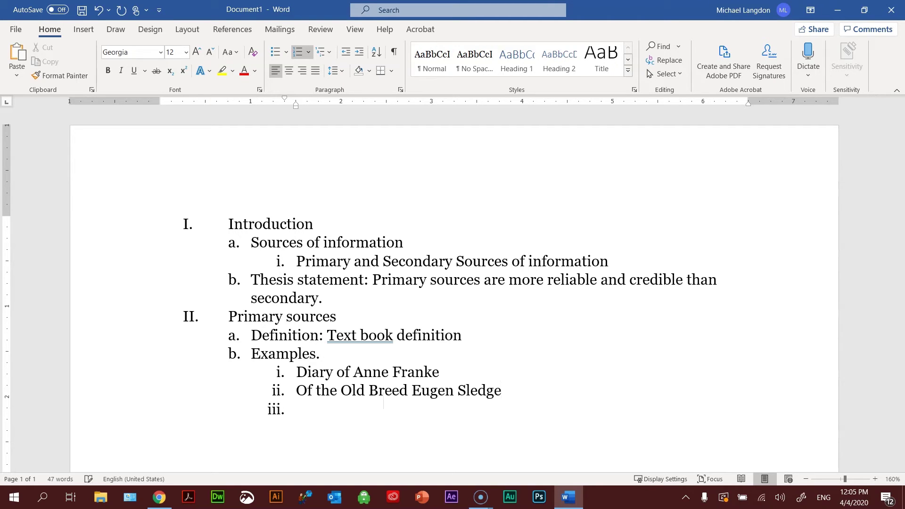
{"action": "type", "text": "J"}
{"action": "key", "text": "BackSpace"}
{"action": "type", "text": "Civil War Letters"}
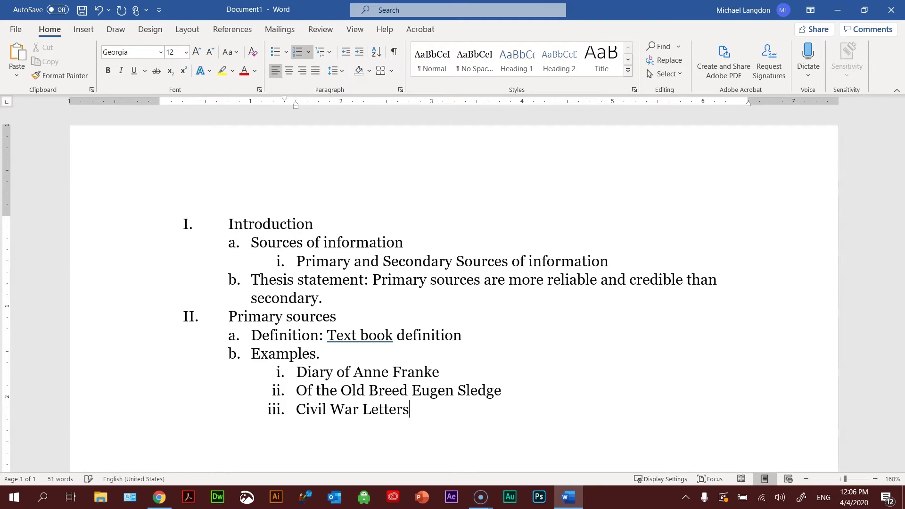
{"action": "key", "text": "Return"}
{"action": "type", "text": "New Art"}
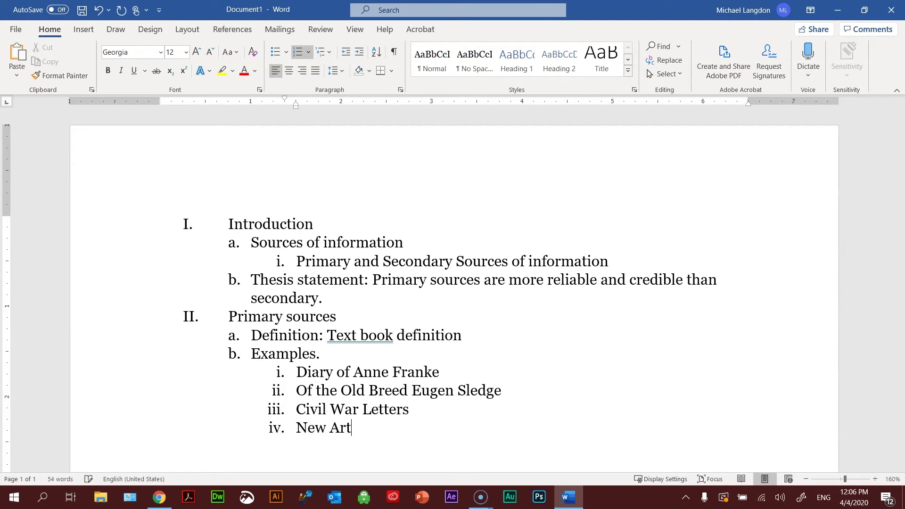
{"action": "type", "text": "icles form"}
{"action": "key", "text": "BackSpace"}
{"action": "key", "text": "BackSpace"}
{"action": "key", "text": "BackSpace"}
{"action": "type", "text": "rom "}
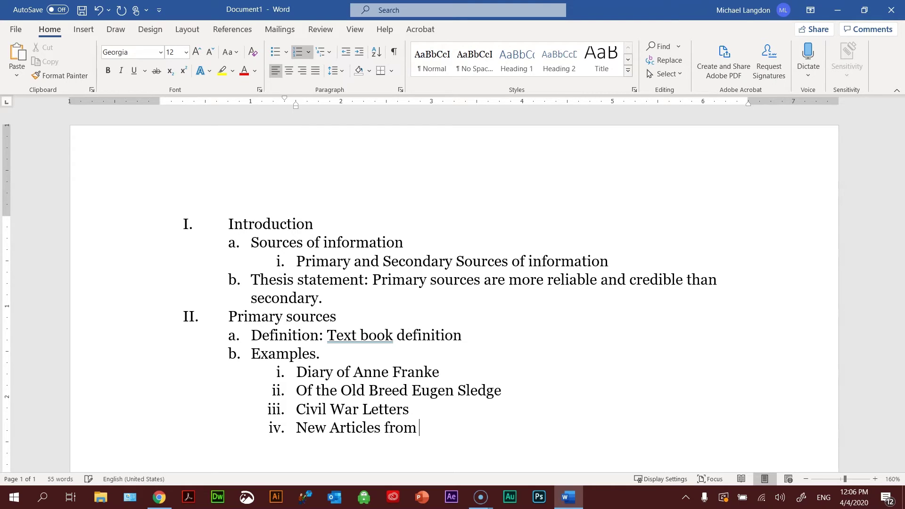
{"action": "type", "text": "the time of "}
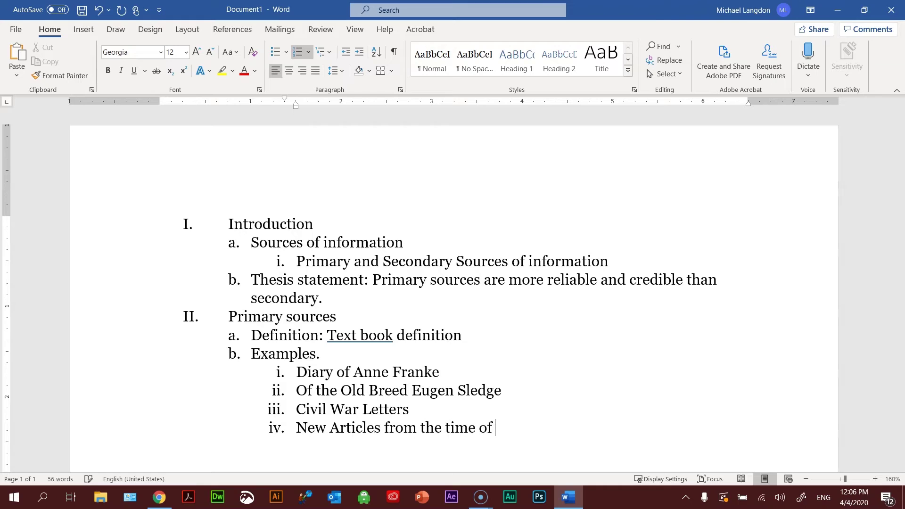
{"action": "type", "text": "the Event"}
Add numbered sub-point 'Film of the Hindenberg Disaster' beneath the Event line
{"action": "key", "text": "Return"}
{"action": "key", "text": "Tab"}
{"action": "type", "text": "Film of the "}
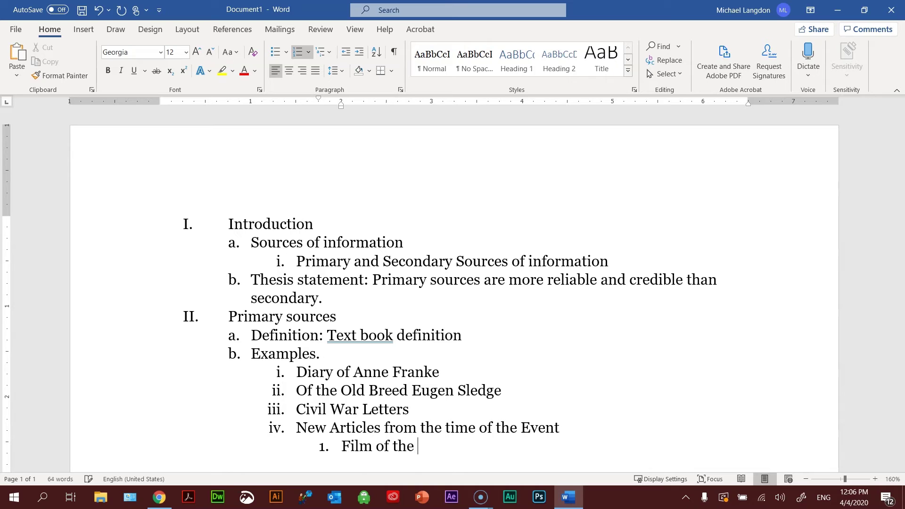
{"action": "type", "text": "R"}
{"action": "key", "text": "BackSpace"}
{"action": "type", "text": "Hind"}
{"action": "type", "text": "ed"}
{"action": "key", "text": "BackSpace"}
{"action": "type", "text": "nberg"}
{"action": "key", "text": "Return"}
{"action": "key", "text": "BackSpace"}
{"action": "key", "text": "BackSpace"}
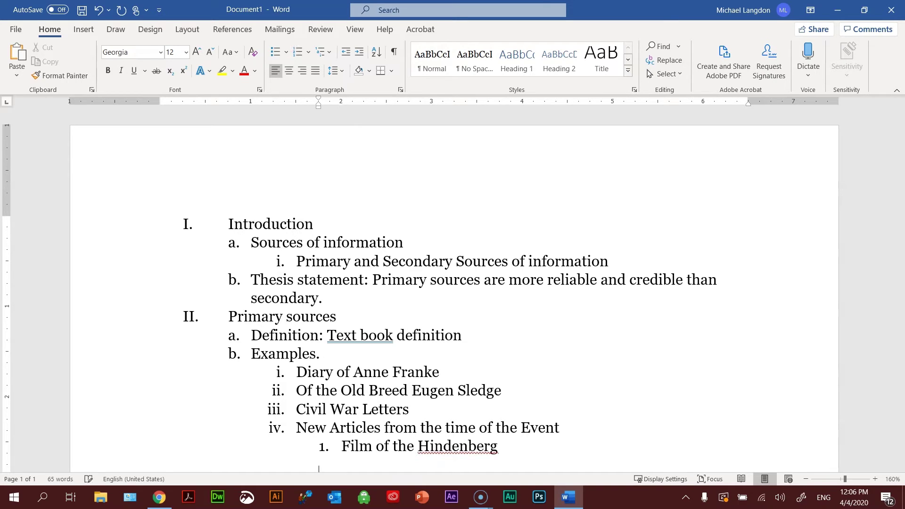
{"action": "type", "text": "Dis"}
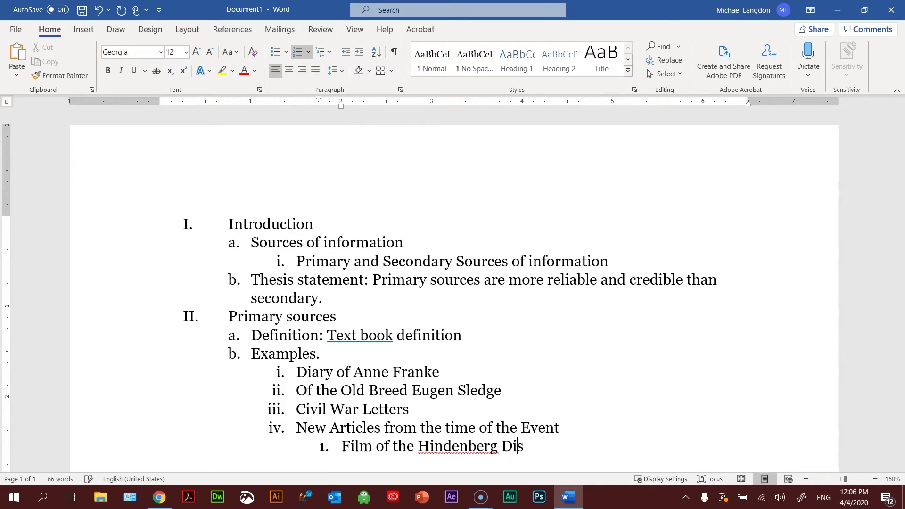
{"action": "type", "text": "aster"}
Add a new line after the Hindenberg Disaster film entry and promote it to top-level item III
{"action": "left_click", "coordinate": [452, 447]}
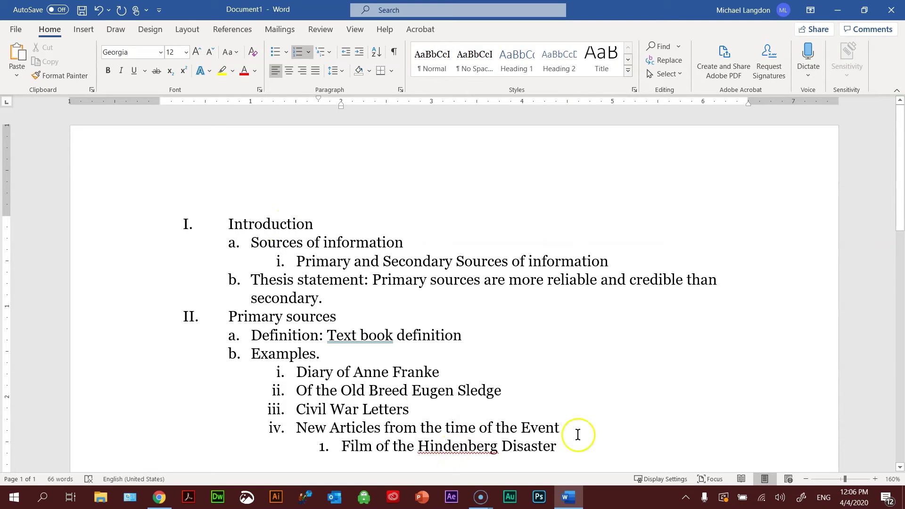
{"action": "left_click_drag", "start_coordinate": [900, 208], "coordinate": [899, 261]}
{"action": "left_click", "coordinate": [687, 286]}
{"action": "right_click", "coordinate": [659, 289]}
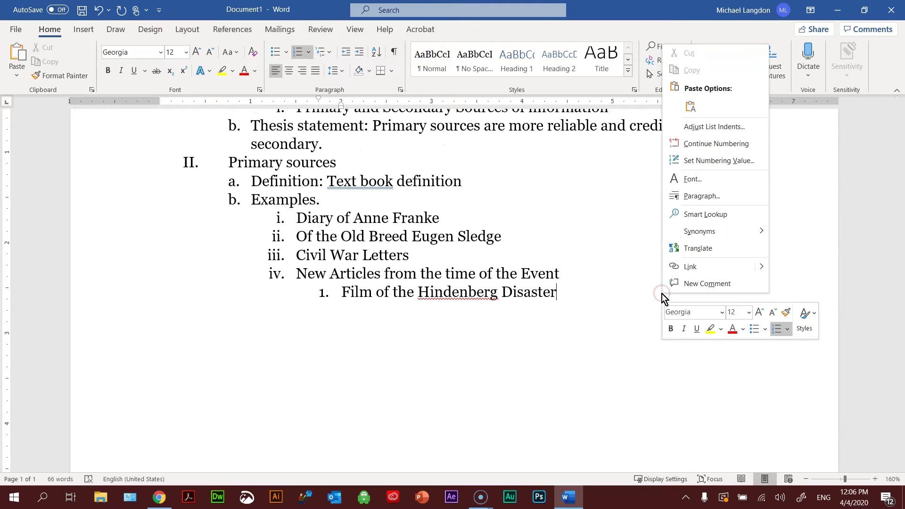
{"action": "key", "text": "Escape"}
{"action": "key", "text": "Return"}
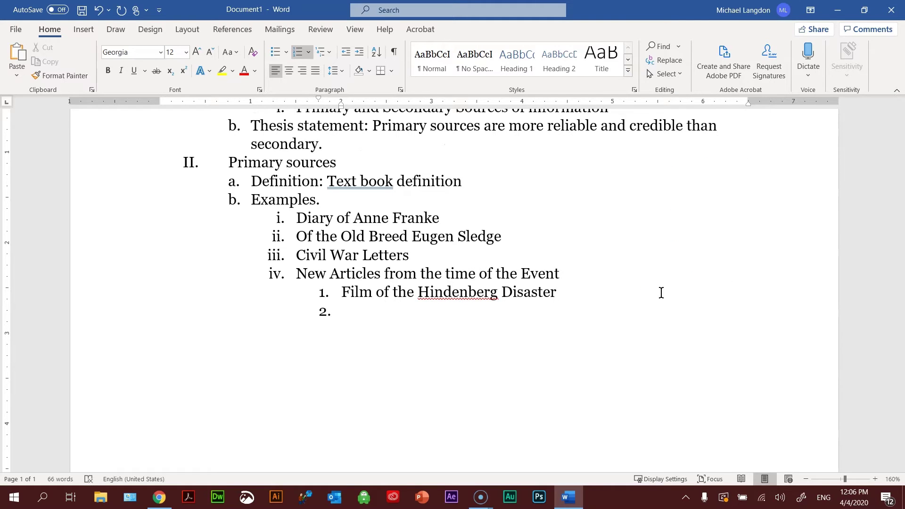
{"action": "key", "text": "shift+Tab"}
{"action": "key", "text": "shift+Tab"}
{"action": "key", "text": "shift+Tab"}
Title section III 'Secondary Sources' with sub-items 'Definition' and 'Examples'
{"action": "type", "text": "Secondary Source"}
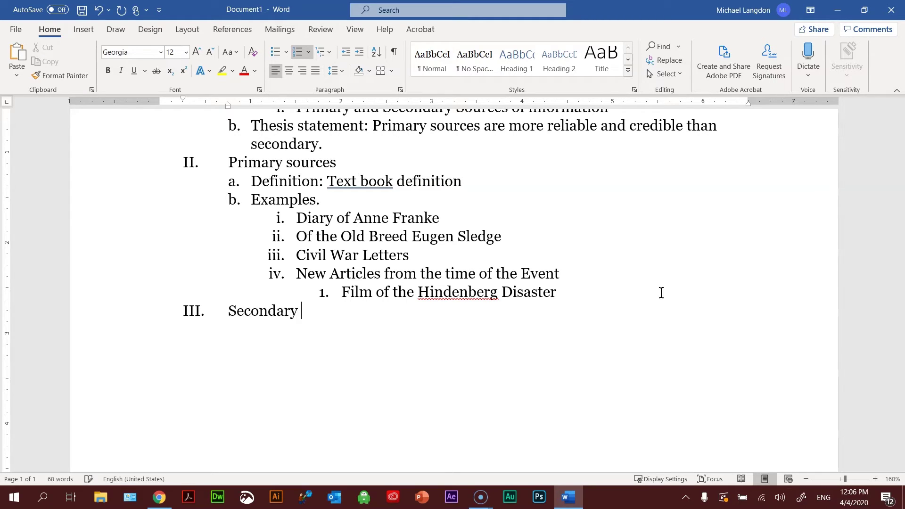
{"action": "type", "text": "s"}
{"action": "key", "text": "Tab"}
{"action": "key", "text": "BackSpace"}
{"action": "key", "text": "Return"}
{"action": "key", "text": "Tab"}
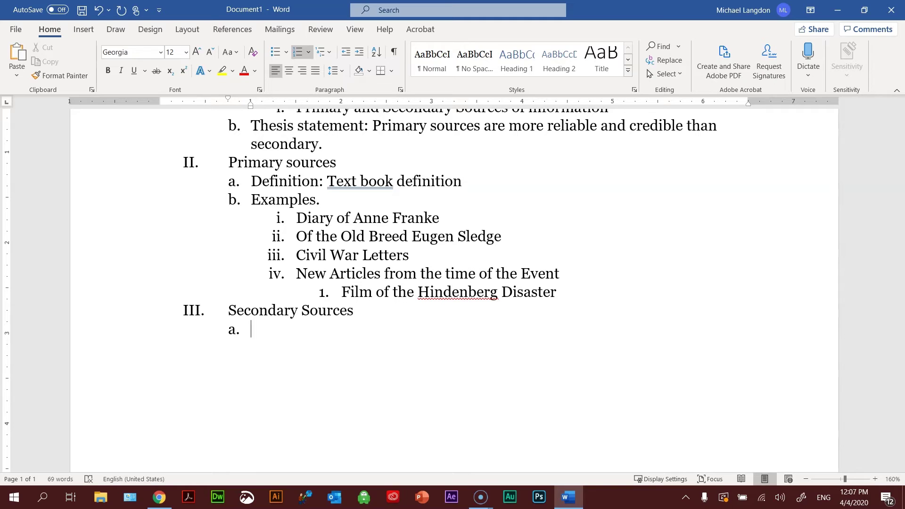
{"action": "type", "text": "Definition"}
{"action": "key", "text": "Return"}
{"action": "type", "text": "Examples"}
Under Examples, add 'Making of a Murderer' with sub-point 'Documentary about Steven Avery'
{"action": "key", "text": "Return"}
{"action": "key", "text": "Tab"}
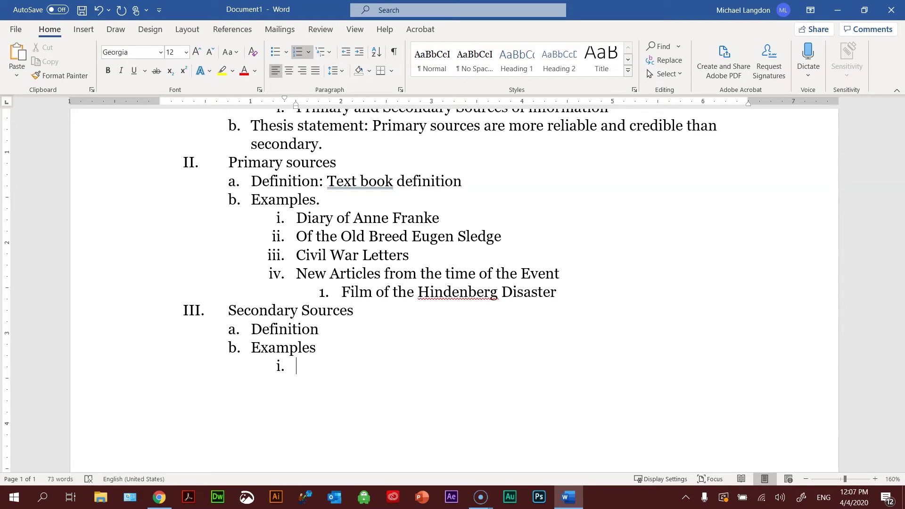
{"action": "type", "text": "Making of a Mud"}
{"action": "key", "text": "BackSpace"}
{"action": "type", "text": "rderer"}
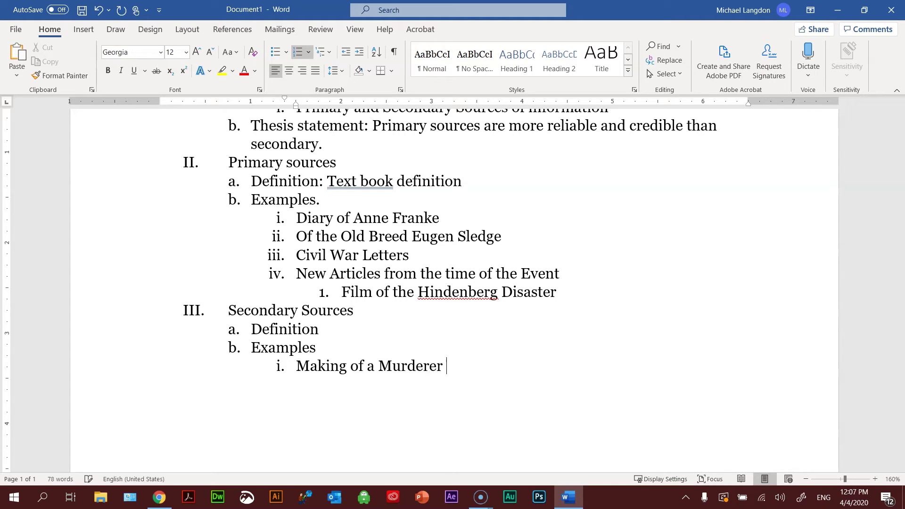
{"action": "key", "text": "Return"}
{"action": "key", "text": "Tab"}
{"action": "type", "text": "Documentary about"}
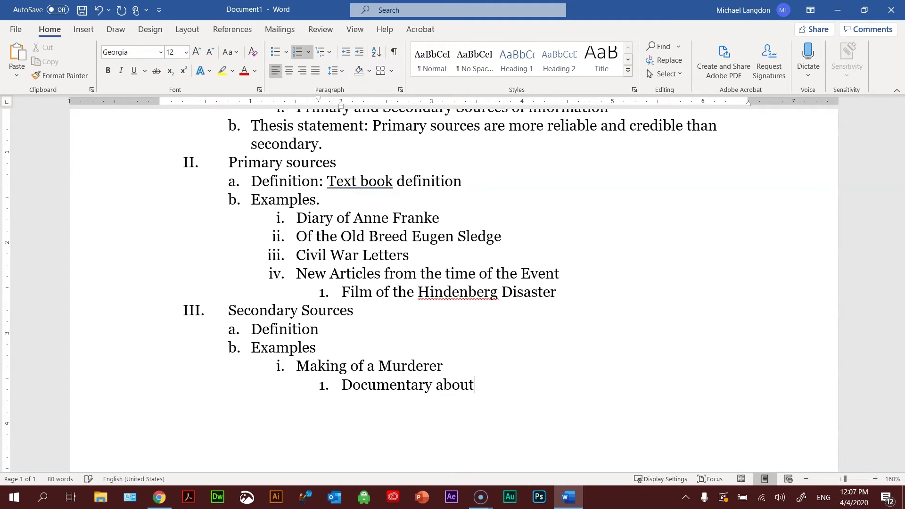
{"action": "type", "text": " Steven Avery"}
{"action": "key", "text": "Return"}
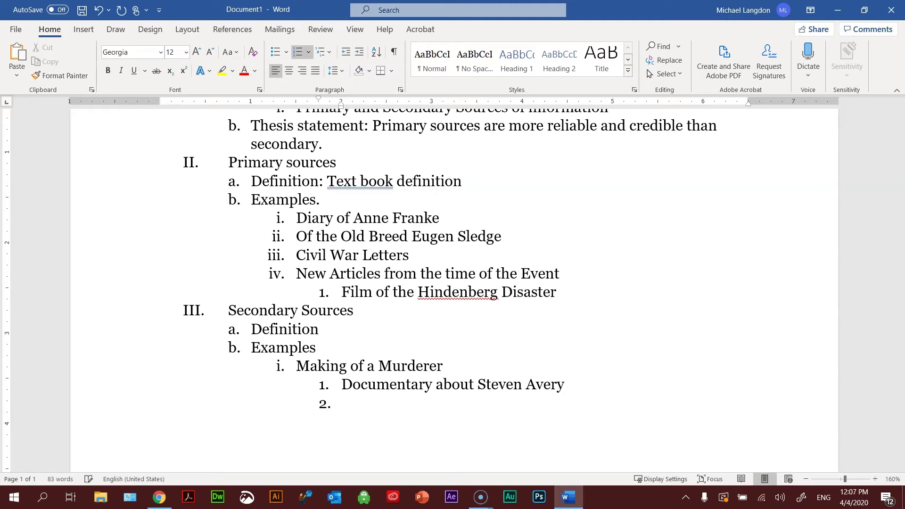
List Wikipedia, Encyclopedias and Textbooks as examples, then add top-level item IV. 'Conclusion'
{"action": "key", "text": "shift+Tab"}
{"action": "type", "text": "Wikipedia"}
{"action": "key", "text": "Return"}
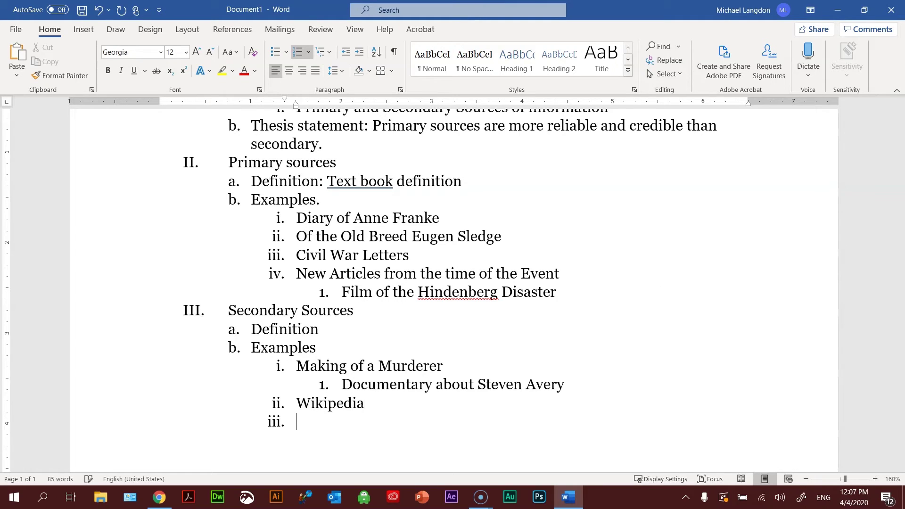
{"action": "type", "text": "Encyclopedia"}
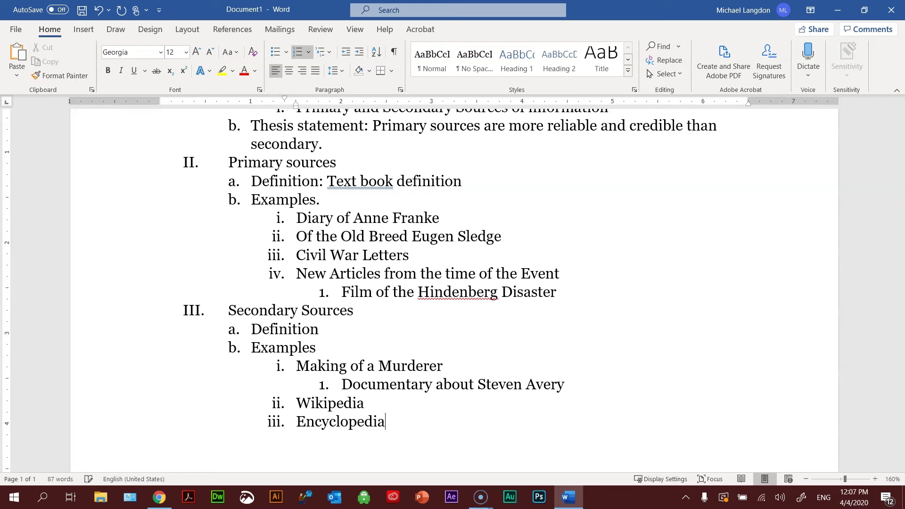
{"action": "type", "text": "s"}
{"action": "key", "text": "Return"}
{"action": "type", "text": "Textbooks"}
{"action": "key", "text": "Return"}
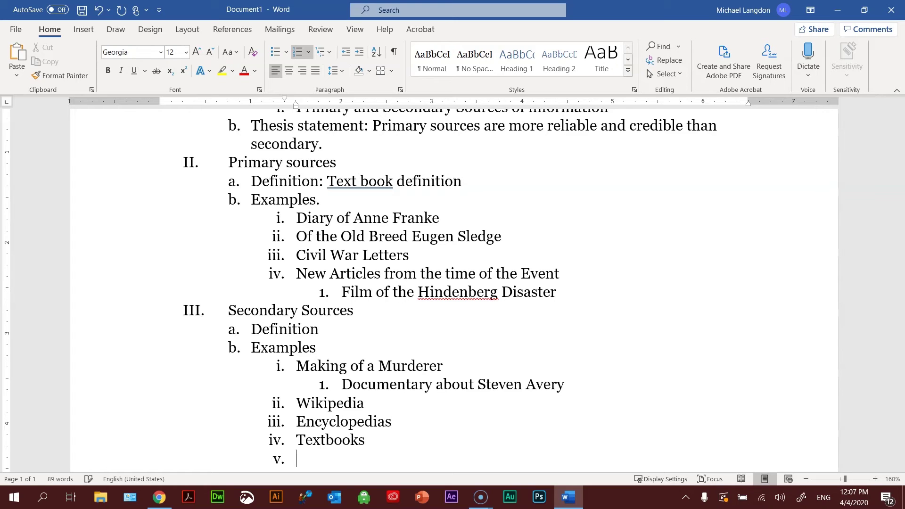
{"action": "key", "text": "shift+Tab"}
{"action": "key", "text": "shift+Tab"}
{"action": "type", "text": "Conclusion"}
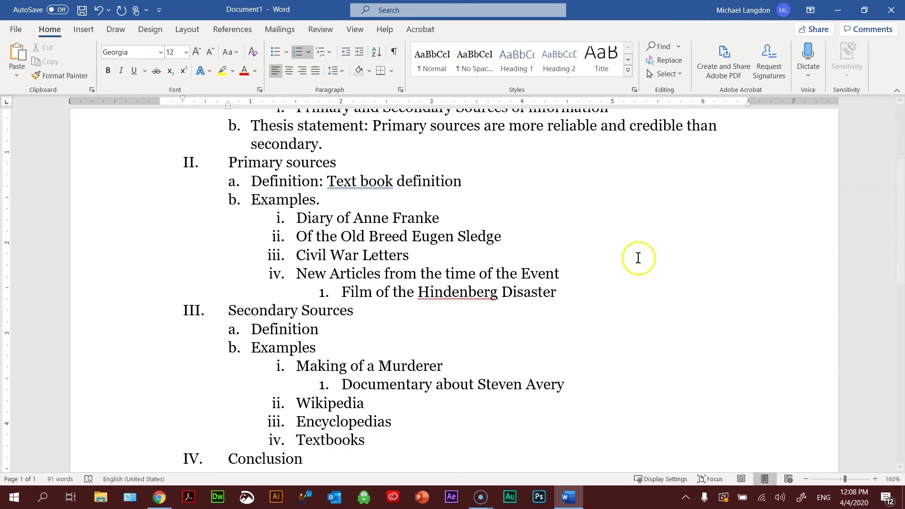
{"action": "scroll", "coordinate": [612, 233], "scroll_direction": "up", "scroll_amount": 5}
{"action": "scroll", "coordinate": [596, 212], "scroll_direction": "down", "scroll_amount": 2}
{"action": "scroll", "coordinate": [599, 213], "scroll_direction": "down", "scroll_amount": 8}
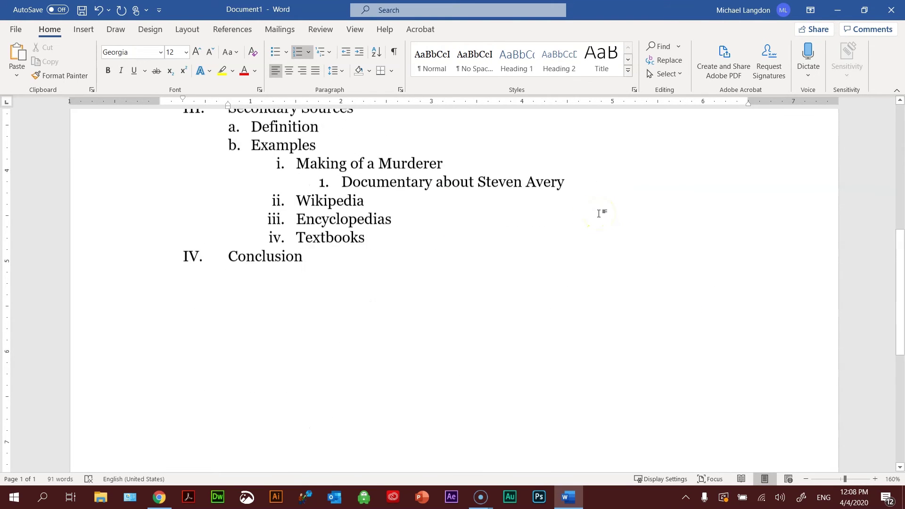
{"action": "scroll", "coordinate": [546, 222], "scroll_direction": "up", "scroll_amount": 10}
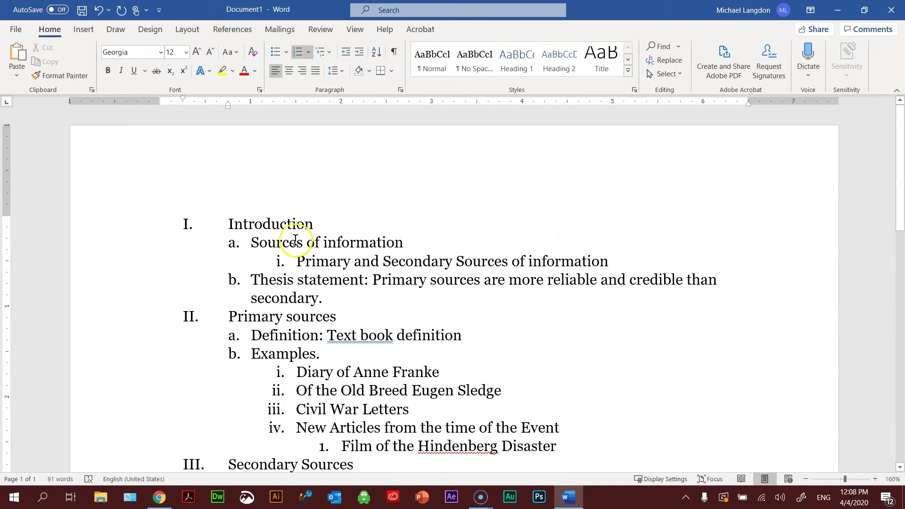
{"action": "left_click", "coordinate": [309, 51]}
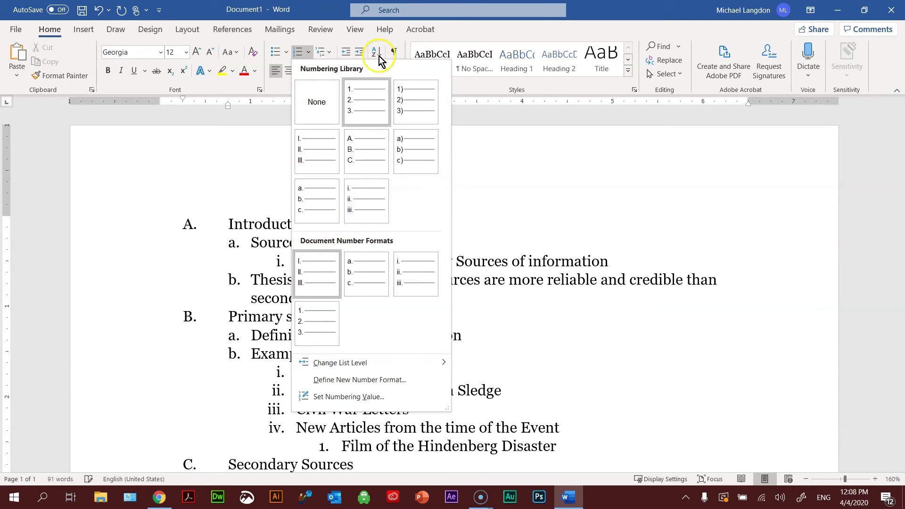
{"action": "left_click", "coordinate": [530, 184]}
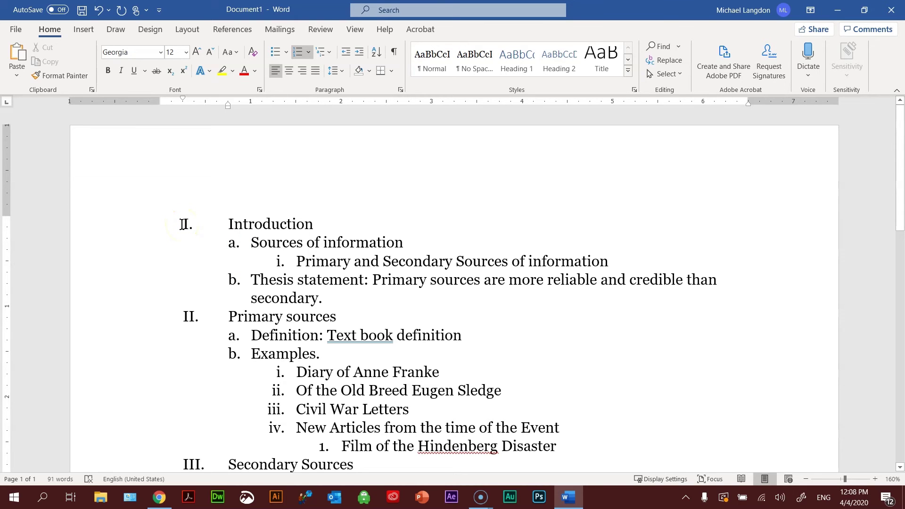
{"action": "scroll", "coordinate": [651, 277], "scroll_direction": "down", "scroll_amount": 5}
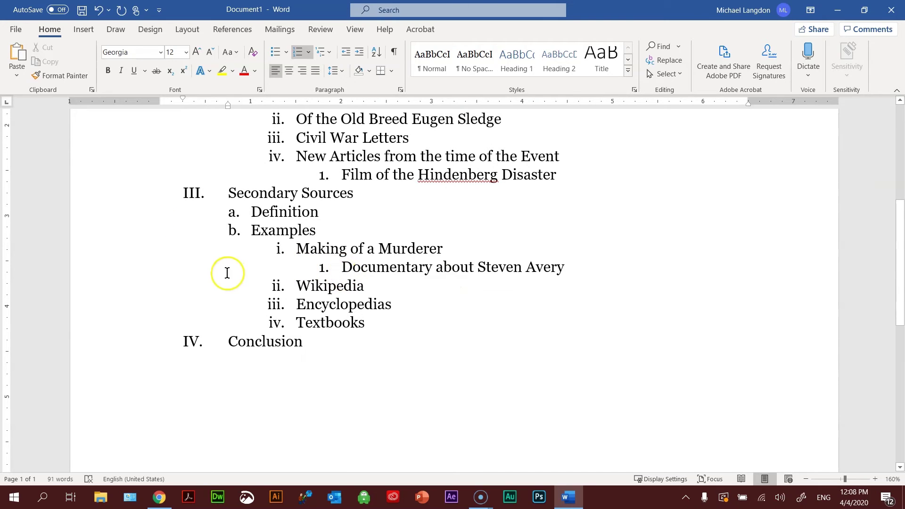
{"action": "scroll", "coordinate": [505, 278], "scroll_direction": "up", "scroll_amount": 5}
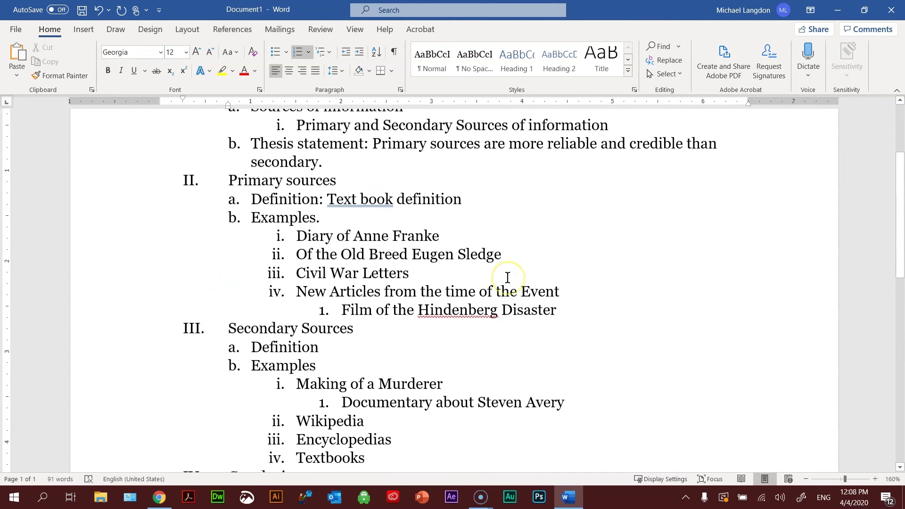
{"action": "scroll", "coordinate": [507, 278], "scroll_direction": "down", "scroll_amount": 2}
{"action": "scroll", "coordinate": [507, 278], "scroll_direction": "up", "scroll_amount": 2}
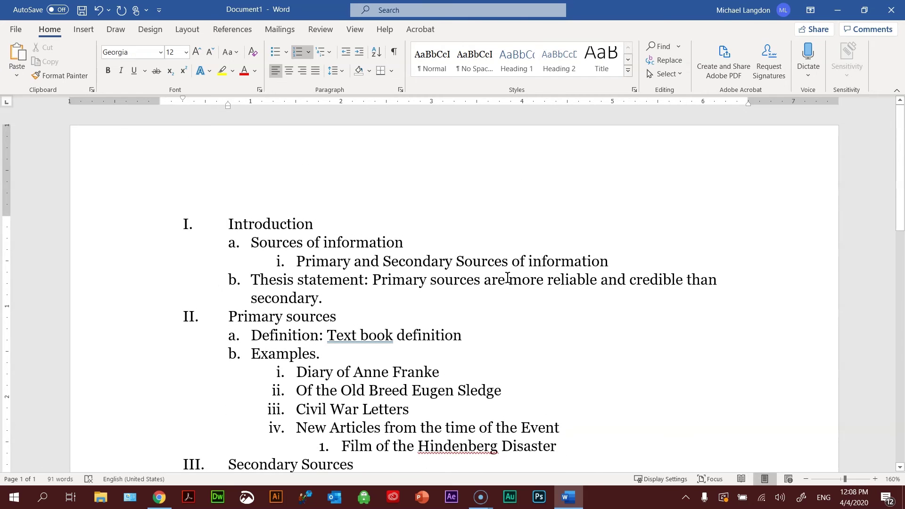
Highlight the whole Introduction section in yellow
{"action": "left_click", "coordinate": [231, 222]}
{"action": "left_click_drag", "start_coordinate": [307, 242], "coordinate": [374, 302]}
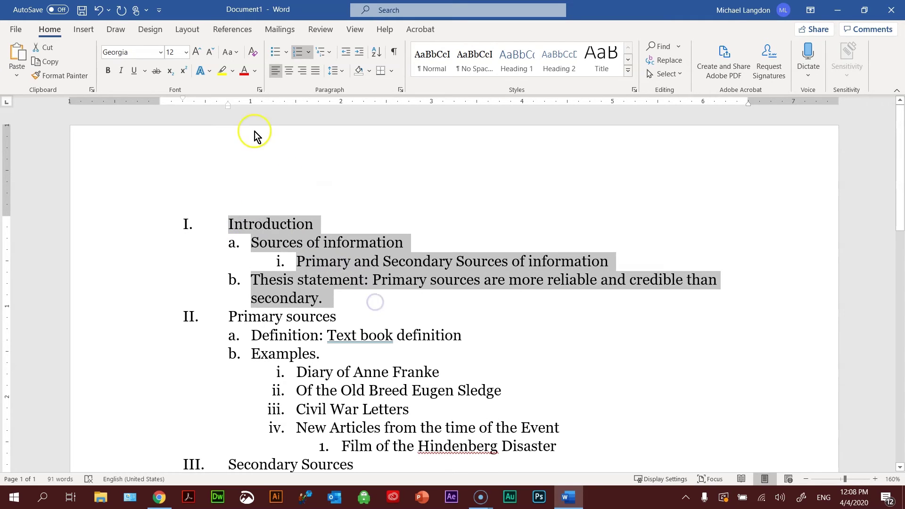
{"action": "left_click", "coordinate": [222, 72]}
{"action": "left_click", "coordinate": [399, 290]}
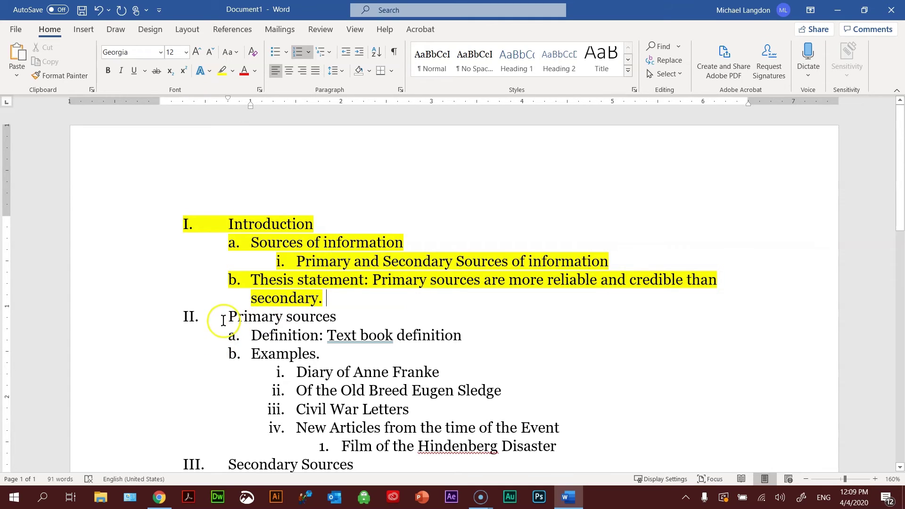
Highlight the Primary sources heading and its definition line in bright green
{"action": "left_click_drag", "start_coordinate": [230, 316], "coordinate": [466, 326]}
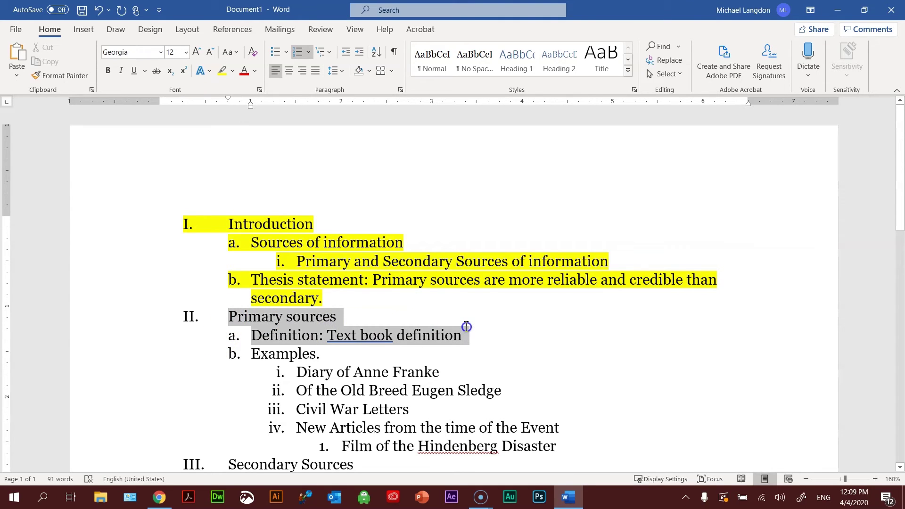
{"action": "left_click", "coordinate": [233, 71]}
{"action": "left_click", "coordinate": [242, 88]}
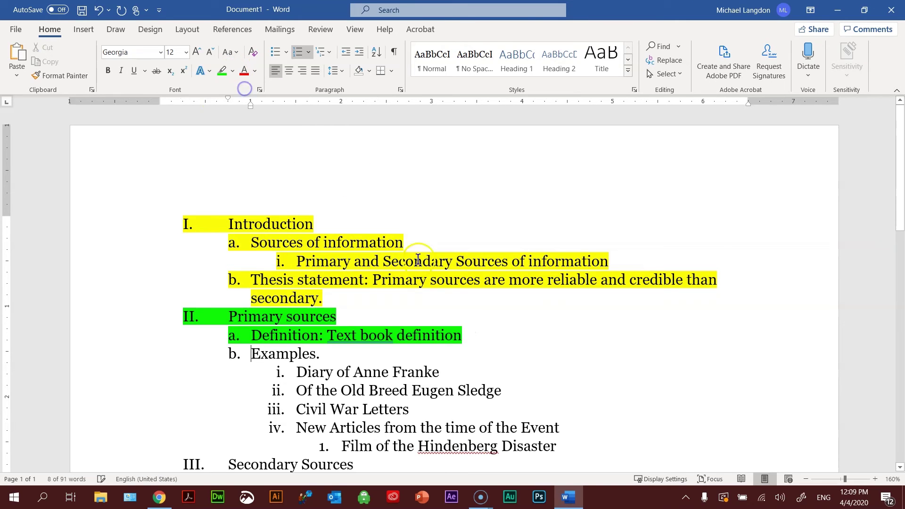
{"action": "left_click", "coordinate": [492, 338]}
Highlight the Primary sources Examples lines, down to the Hindenberg film line, in turquoise
{"action": "scroll", "coordinate": [492, 338], "scroll_direction": "down", "scroll_amount": 1}
{"action": "scroll", "coordinate": [492, 338], "scroll_direction": "down", "scroll_amount": 3}
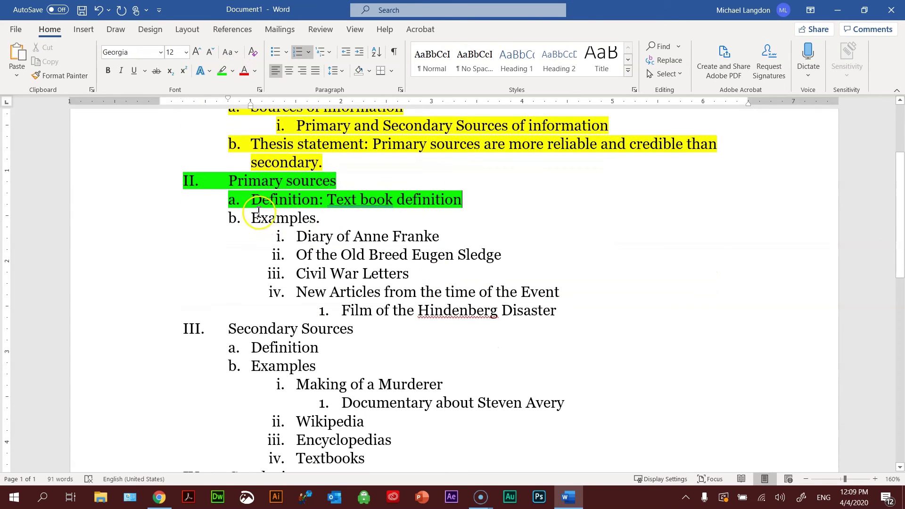
{"action": "left_click_drag", "start_coordinate": [251, 218], "coordinate": [567, 315]}
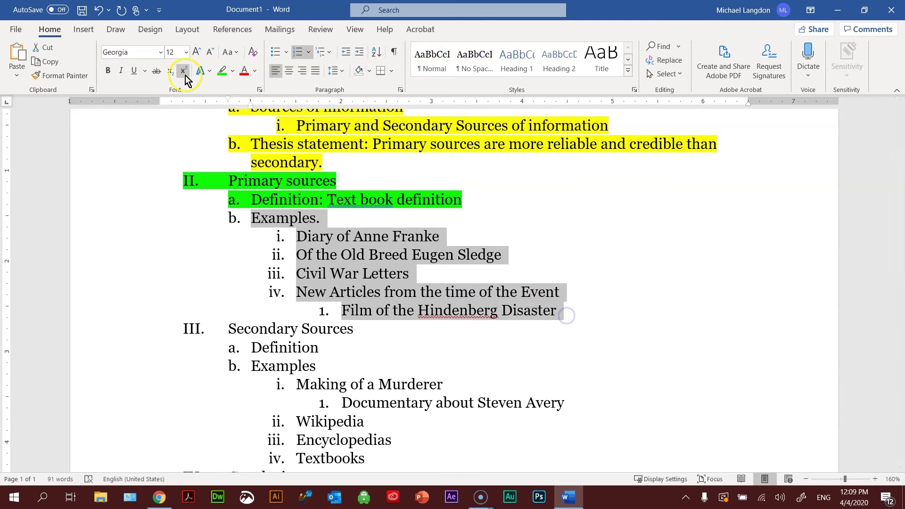
{"action": "left_click", "coordinate": [232, 72]}
{"action": "left_click", "coordinate": [265, 90]}
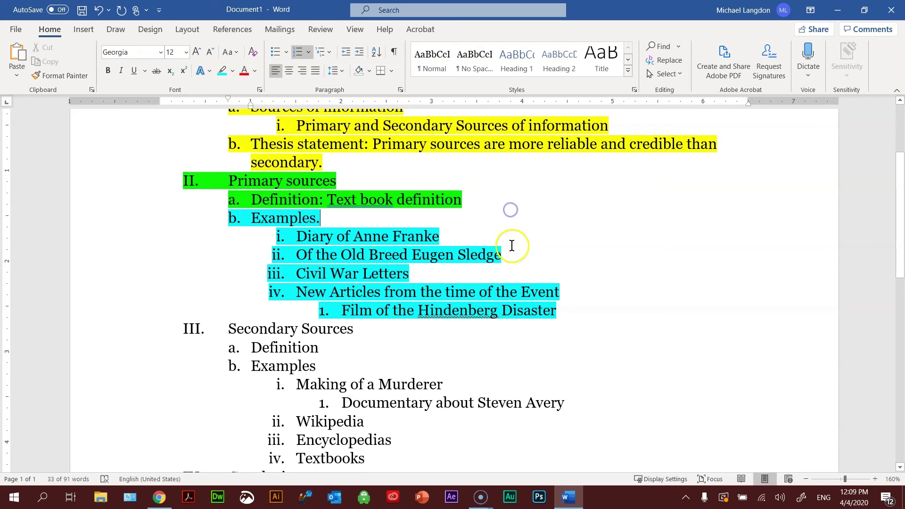
{"action": "left_click", "coordinate": [456, 229]}
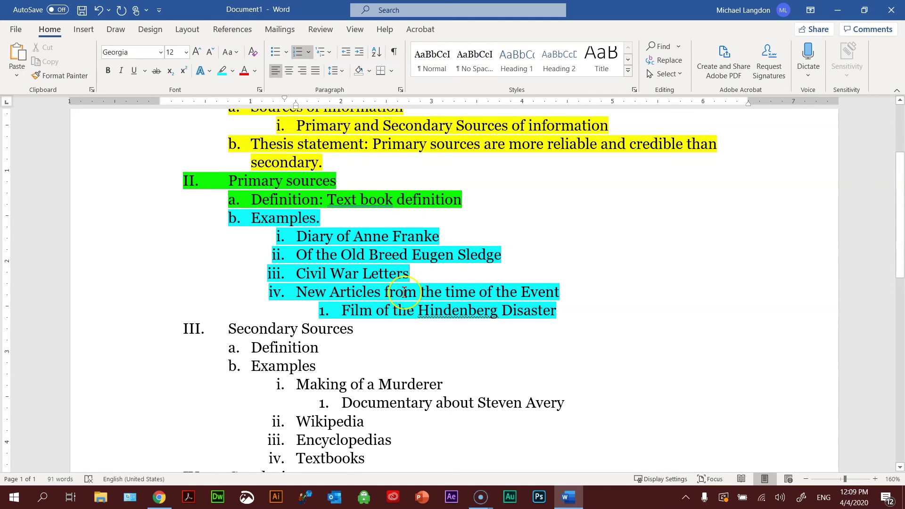
{"action": "scroll", "coordinate": [480, 273], "scroll_direction": "up", "scroll_amount": 3}
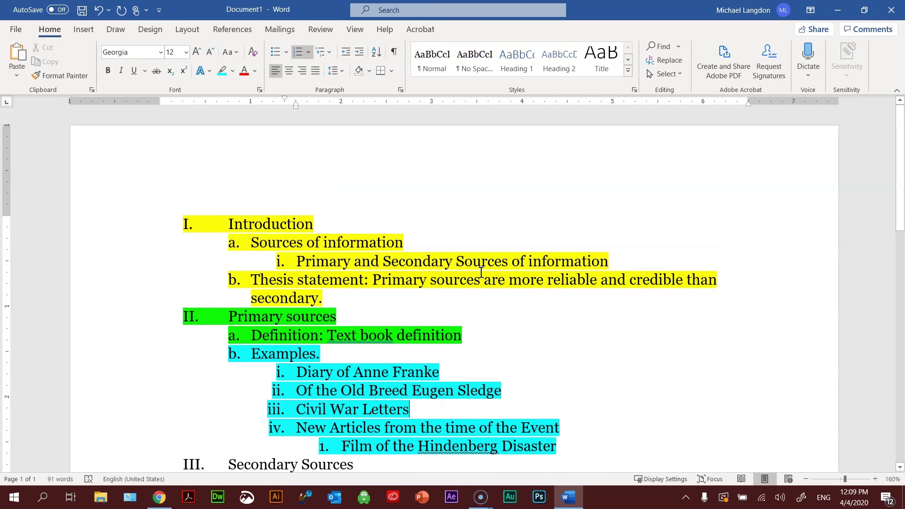
{"action": "scroll", "coordinate": [481, 273], "scroll_direction": "down", "scroll_amount": 2}
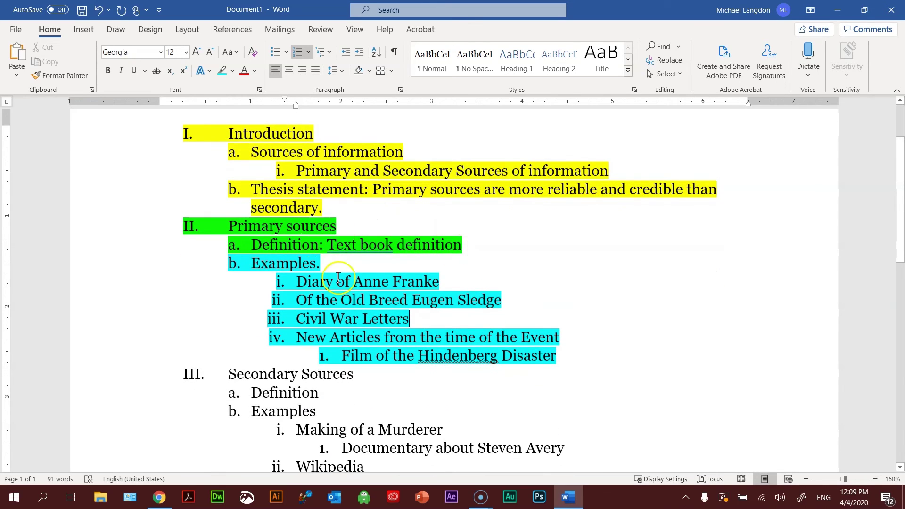
{"action": "scroll", "coordinate": [339, 278], "scroll_direction": "down", "scroll_amount": 2}
{"action": "scroll", "coordinate": [356, 328], "scroll_direction": "down", "scroll_amount": 2}
{"action": "left_click_drag", "start_coordinate": [258, 192], "coordinate": [352, 211]}
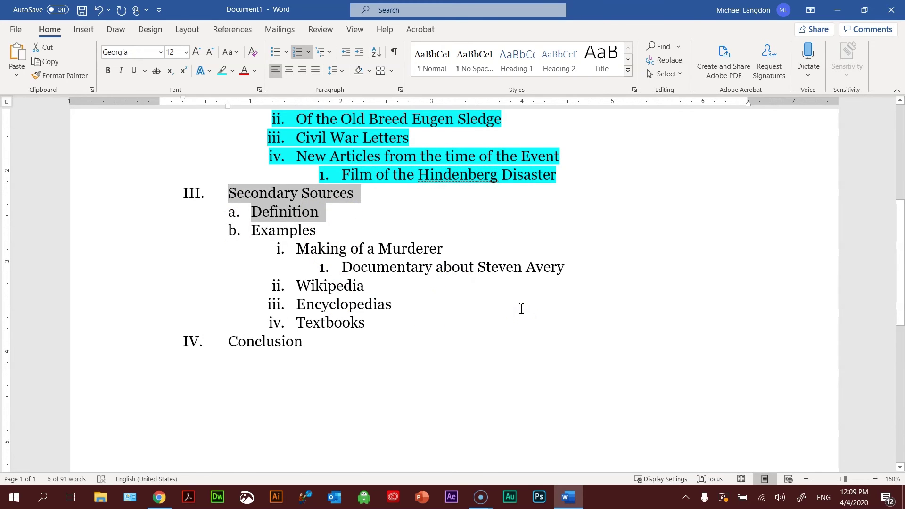
{"action": "scroll", "coordinate": [521, 309], "scroll_direction": "up", "scroll_amount": 3}
{"action": "scroll", "coordinate": [522, 310], "scroll_direction": "down", "scroll_amount": 1}
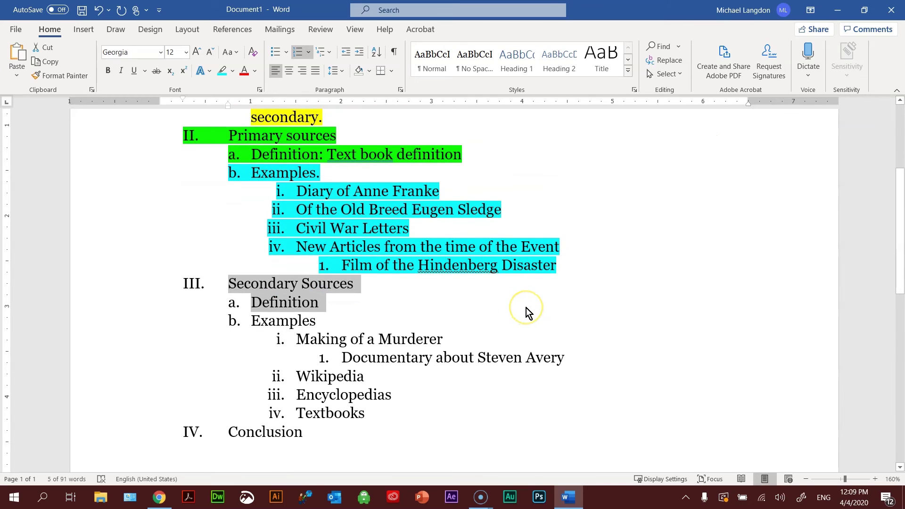
{"action": "left_click", "coordinate": [298, 228]}
{"action": "double_click", "coordinate": [298, 228]}
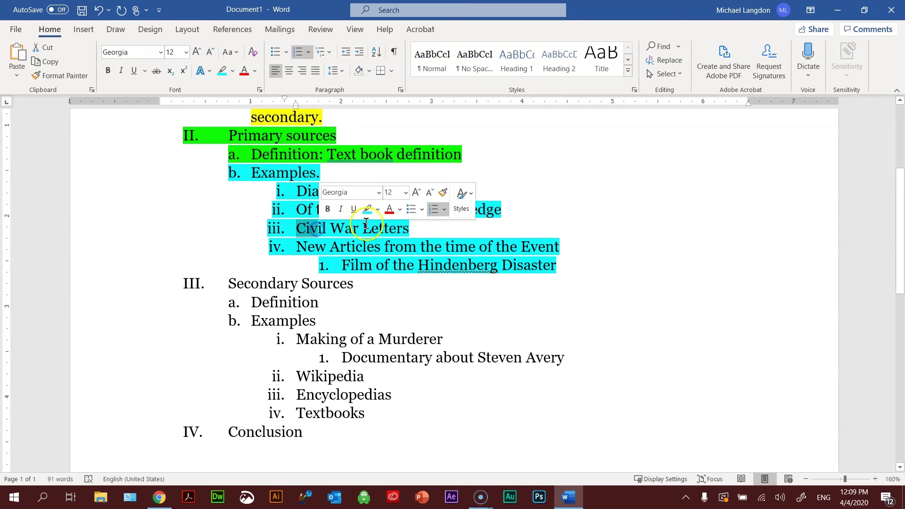
{"action": "left_click", "coordinate": [408, 229]}
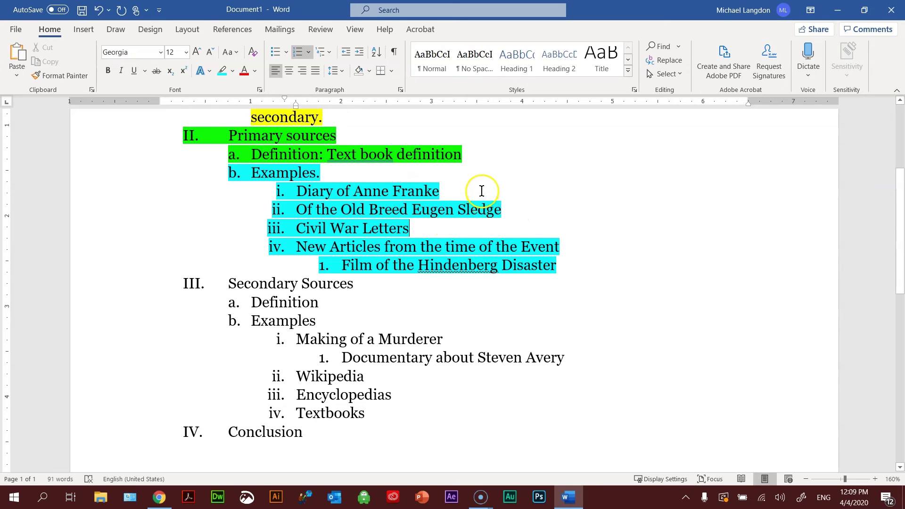
{"action": "left_click", "coordinate": [520, 211]}
{"action": "scroll", "coordinate": [516, 211], "scroll_direction": "down", "scroll_amount": 2}
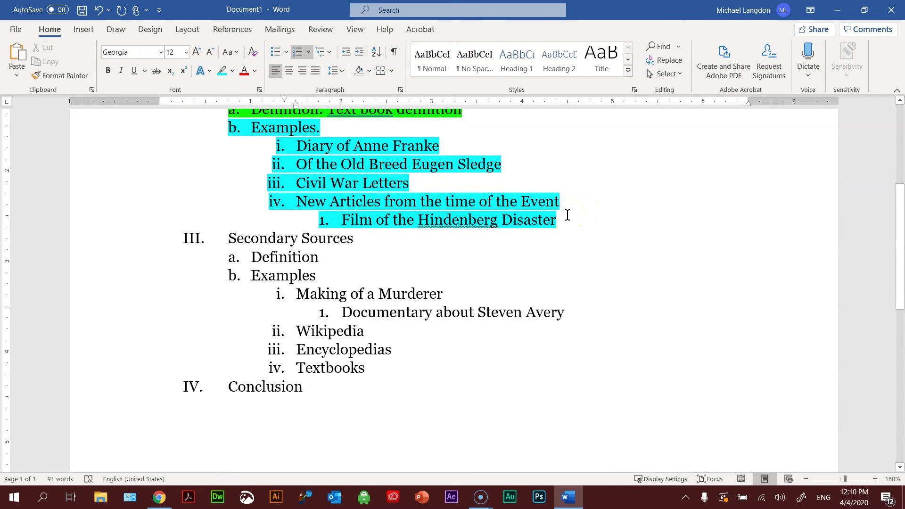
{"action": "scroll", "coordinate": [568, 214], "scroll_direction": "up", "scroll_amount": 4}
{"action": "scroll", "coordinate": [567, 215], "scroll_direction": "down", "scroll_amount": 2}
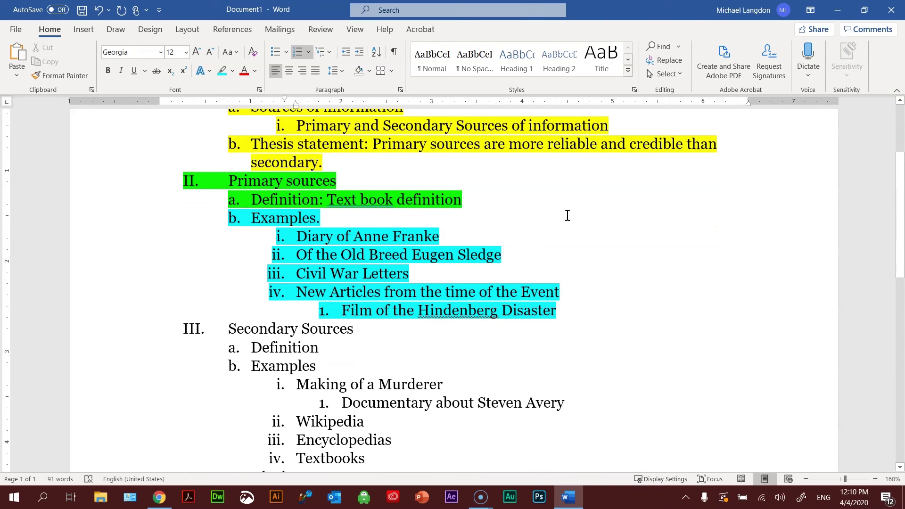
{"action": "scroll", "coordinate": [568, 216], "scroll_direction": "up", "scroll_amount": 3}
{"action": "scroll", "coordinate": [340, 244], "scroll_direction": "down", "scroll_amount": 2}
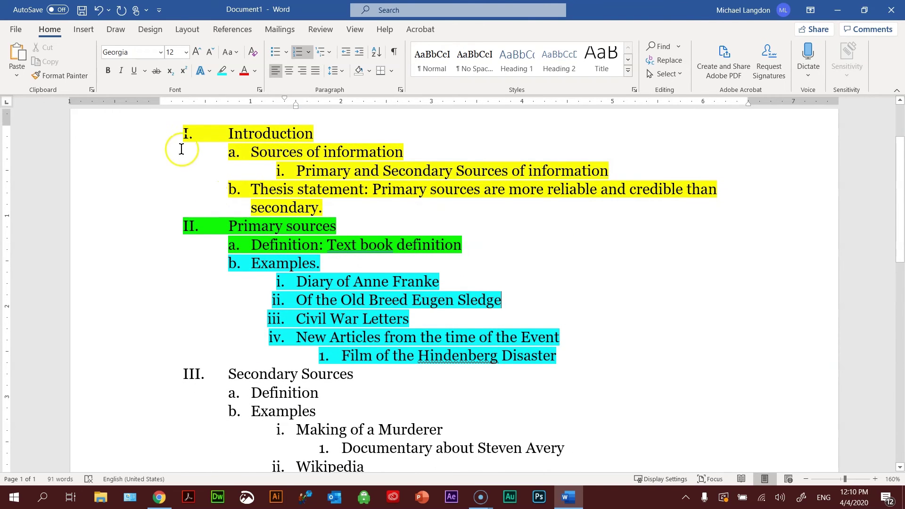
{"action": "left_click", "coordinate": [184, 131]}
{"action": "scroll", "coordinate": [212, 271], "scroll_direction": "down", "scroll_amount": 4}
{"action": "scroll", "coordinate": [267, 278], "scroll_direction": "up", "scroll_amount": 4}
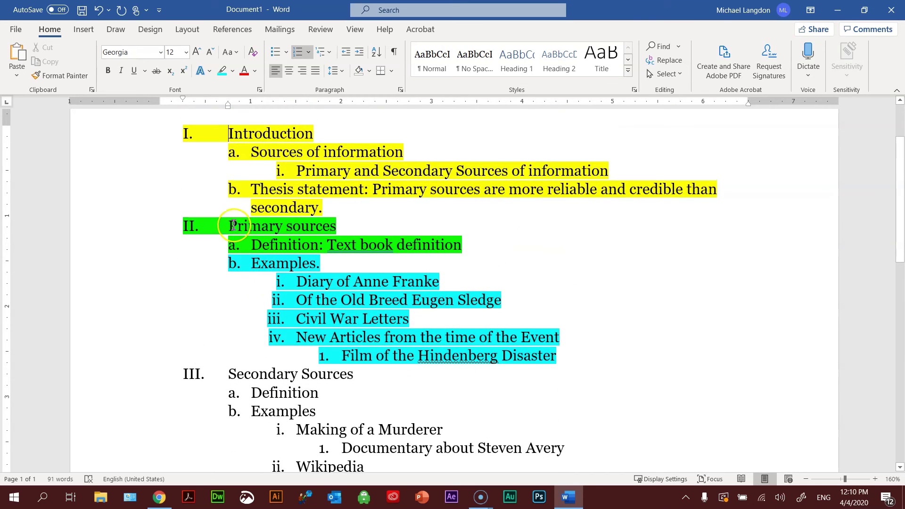
{"action": "left_click_drag", "start_coordinate": [234, 225], "coordinate": [499, 353]}
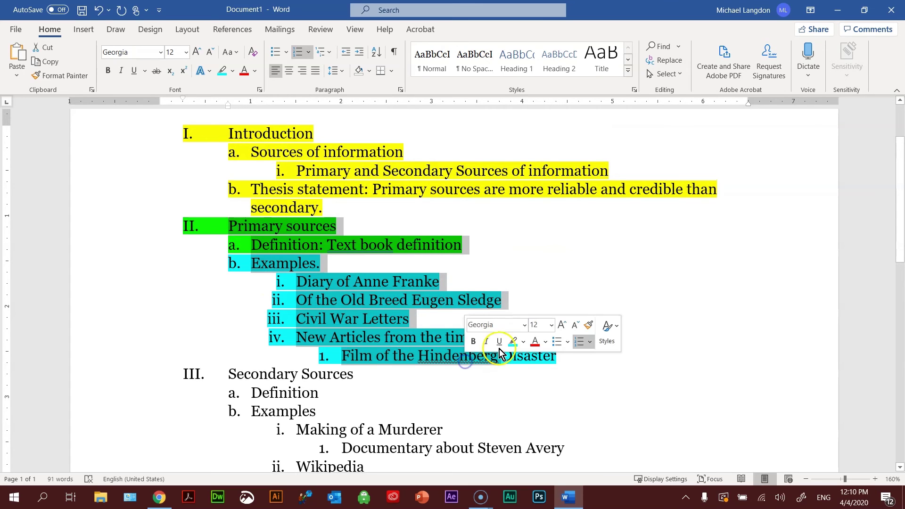
{"action": "scroll", "coordinate": [417, 361], "scroll_direction": "down", "scroll_amount": 2}
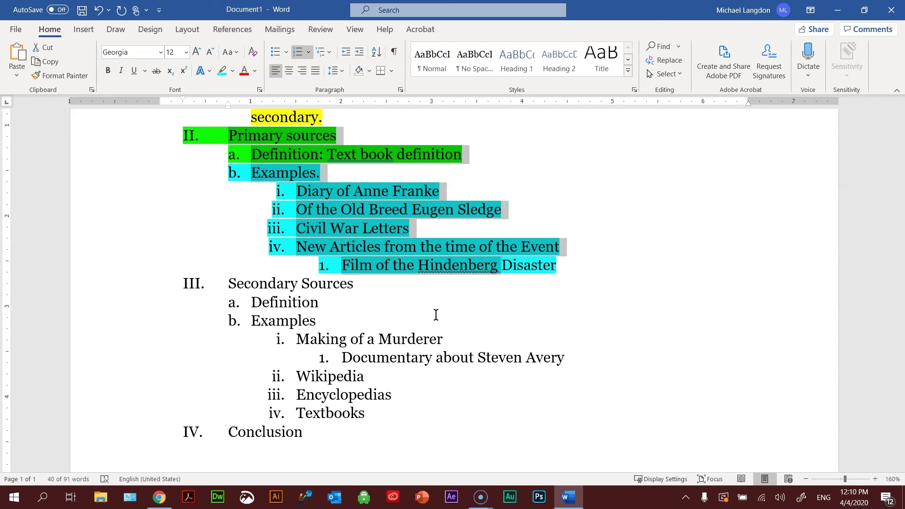
{"action": "left_click", "coordinate": [405, 290]}
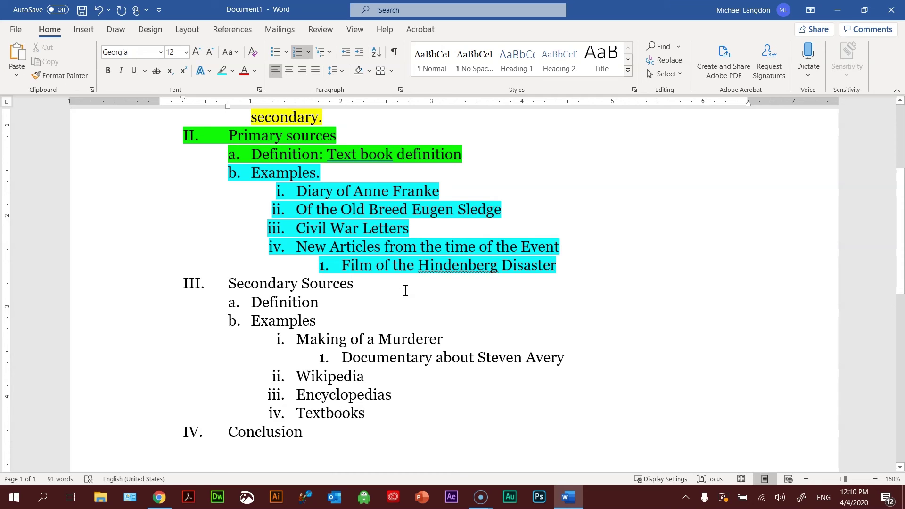
{"action": "scroll", "coordinate": [460, 303], "scroll_direction": "up", "scroll_amount": 4}
{"action": "scroll", "coordinate": [462, 303], "scroll_direction": "down", "scroll_amount": 5}
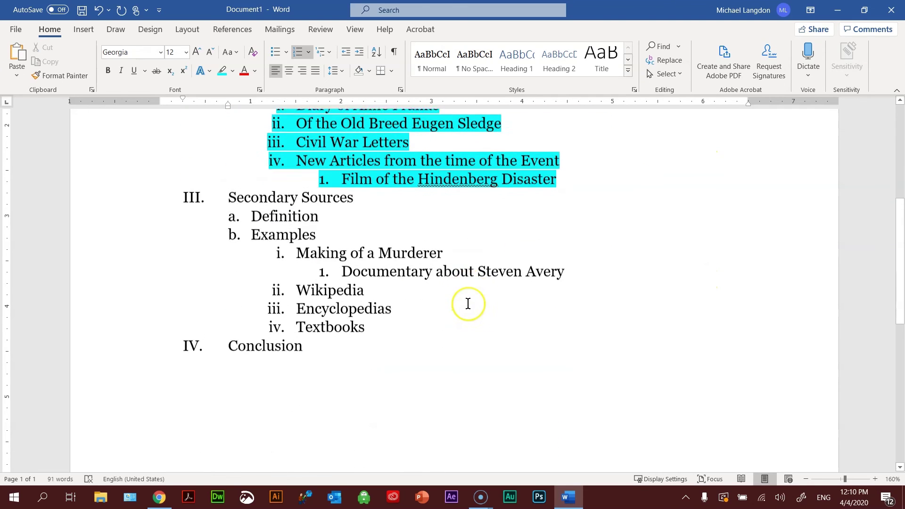
{"action": "scroll", "coordinate": [468, 303], "scroll_direction": "up", "scroll_amount": 5}
{"action": "scroll", "coordinate": [467, 302], "scroll_direction": "down", "scroll_amount": 3}
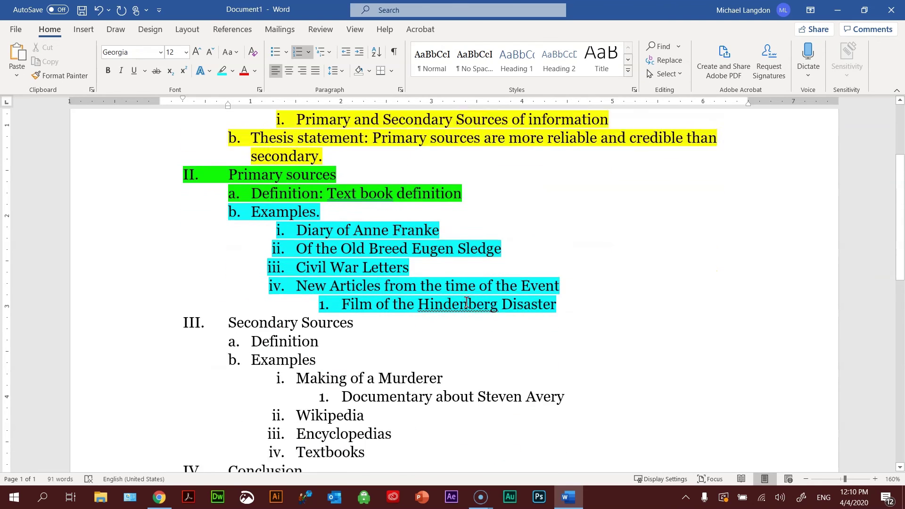
{"action": "scroll", "coordinate": [467, 303], "scroll_direction": "down", "scroll_amount": 1}
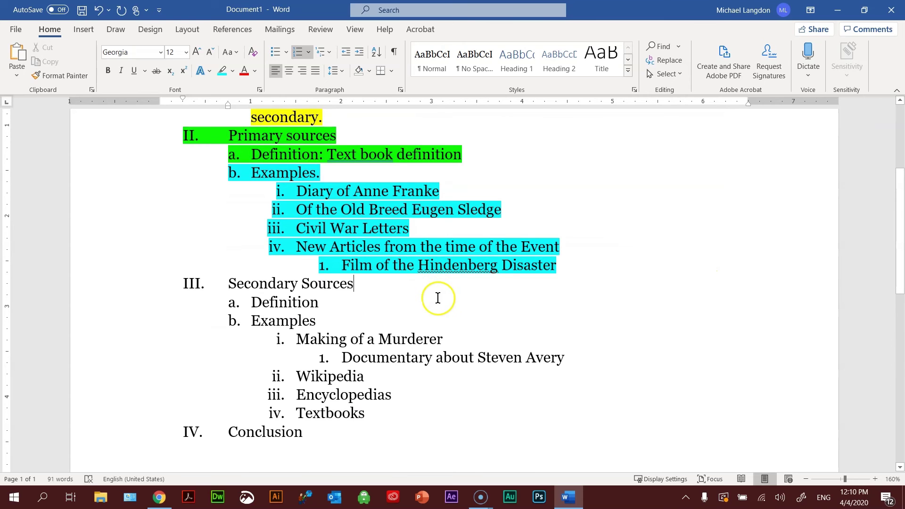
{"action": "scroll", "coordinate": [438, 297], "scroll_direction": "up", "scroll_amount": 4}
{"action": "scroll", "coordinate": [437, 297], "scroll_direction": "down", "scroll_amount": 2}
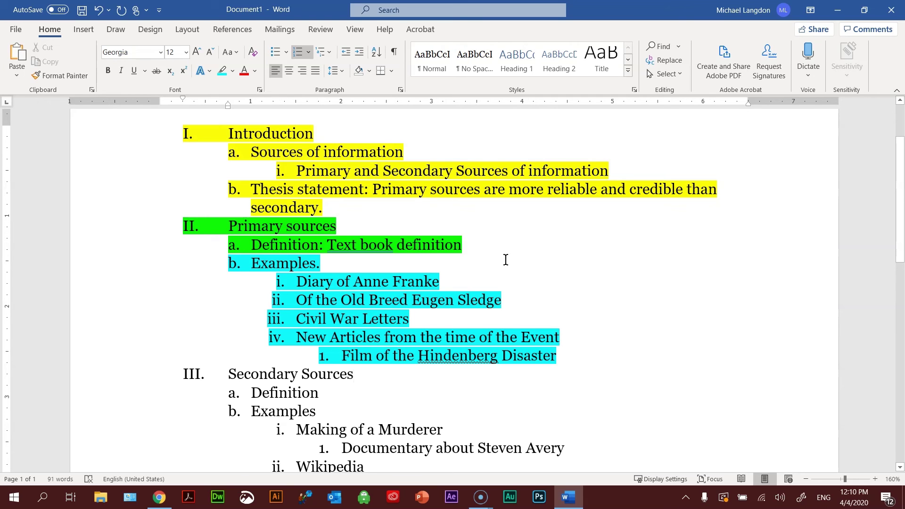
Save the outline to OneDrive - Blackhawk Technical College under the file name 'outlining'
{"action": "left_click", "coordinate": [16, 30]}
{"action": "left_click", "coordinate": [26, 162]}
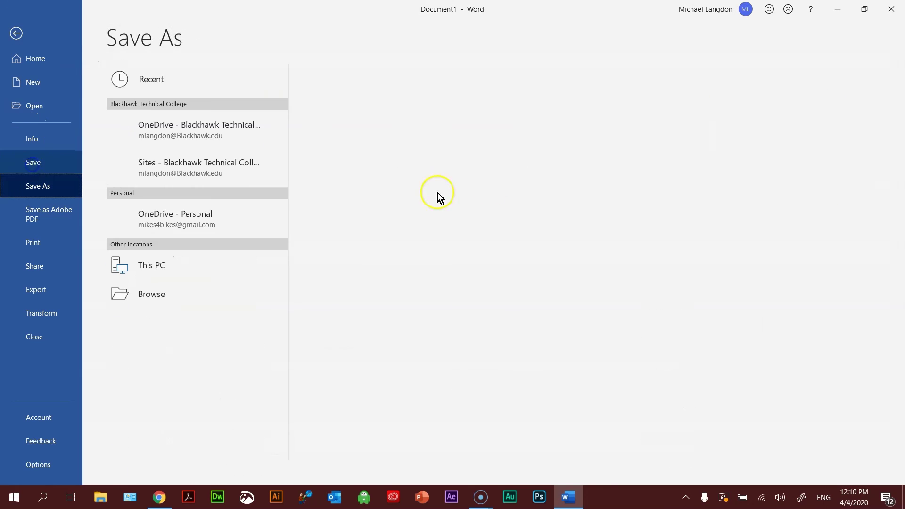
{"action": "left_click", "coordinate": [172, 138]}
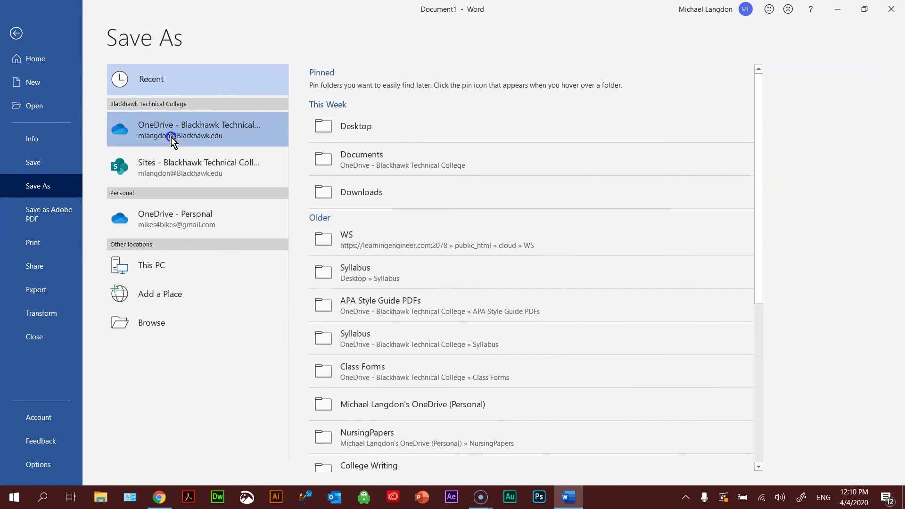
{"action": "left_click", "coordinate": [536, 88]}
{"action": "type", "text": "ounli"}
{"action": "key", "text": "BackSpace"}
{"action": "key", "text": "BackSpace"}
{"action": "type", "text": "tlning"}
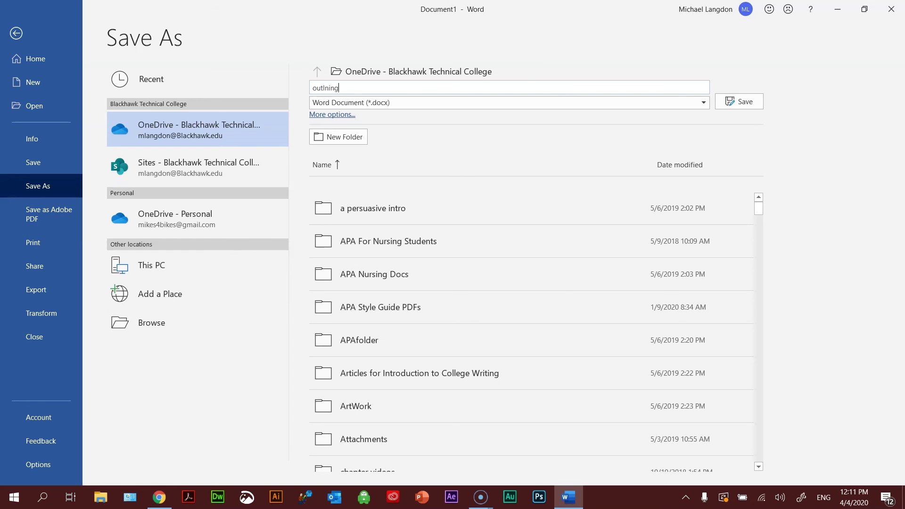
{"action": "left_click", "coordinate": [739, 101]}
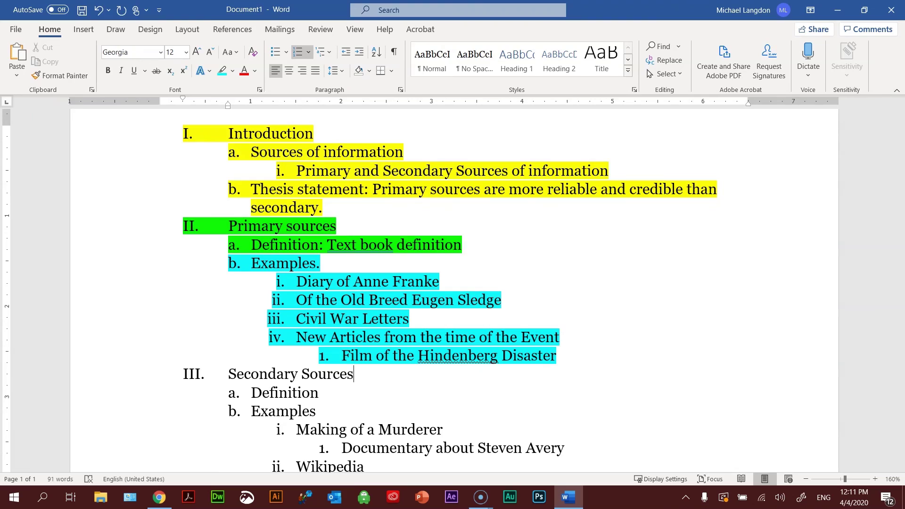